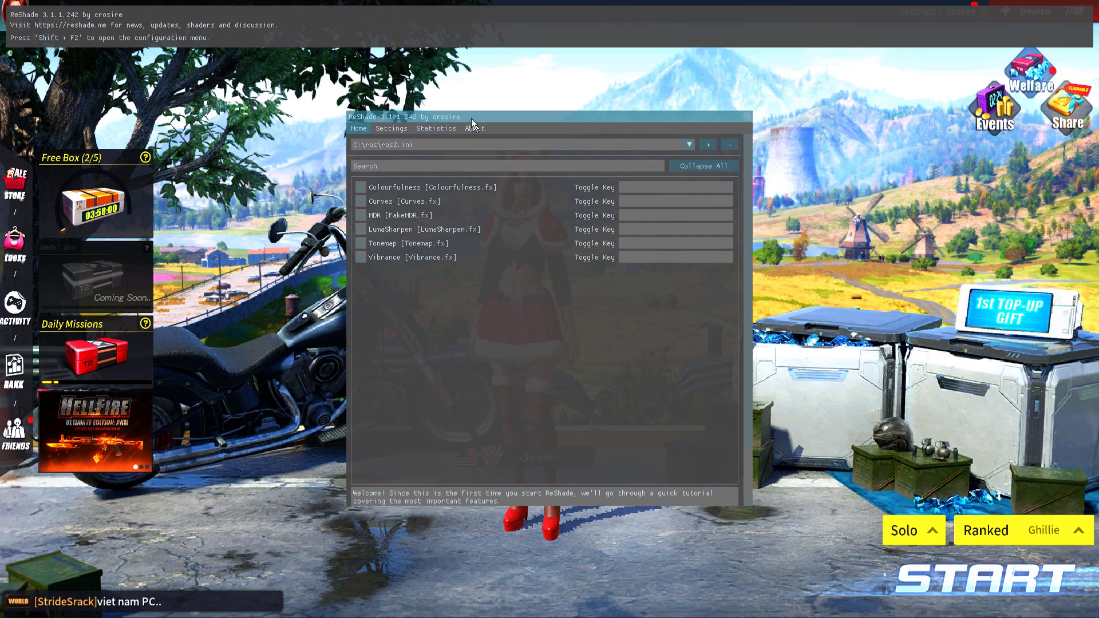
Move the overlay aside, toggle LumaSharpen, Vibrance and Colourfulness on the lobby, then close it.
left_click_drag(471, 118, 736, 124)
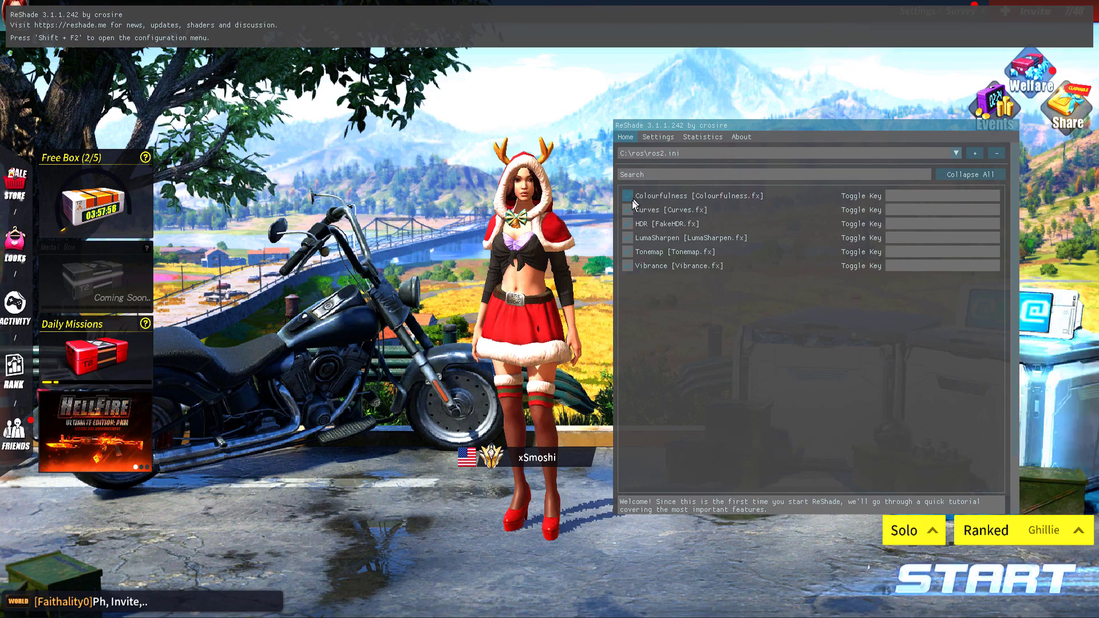
left_click(629, 239)
left_click(631, 270)
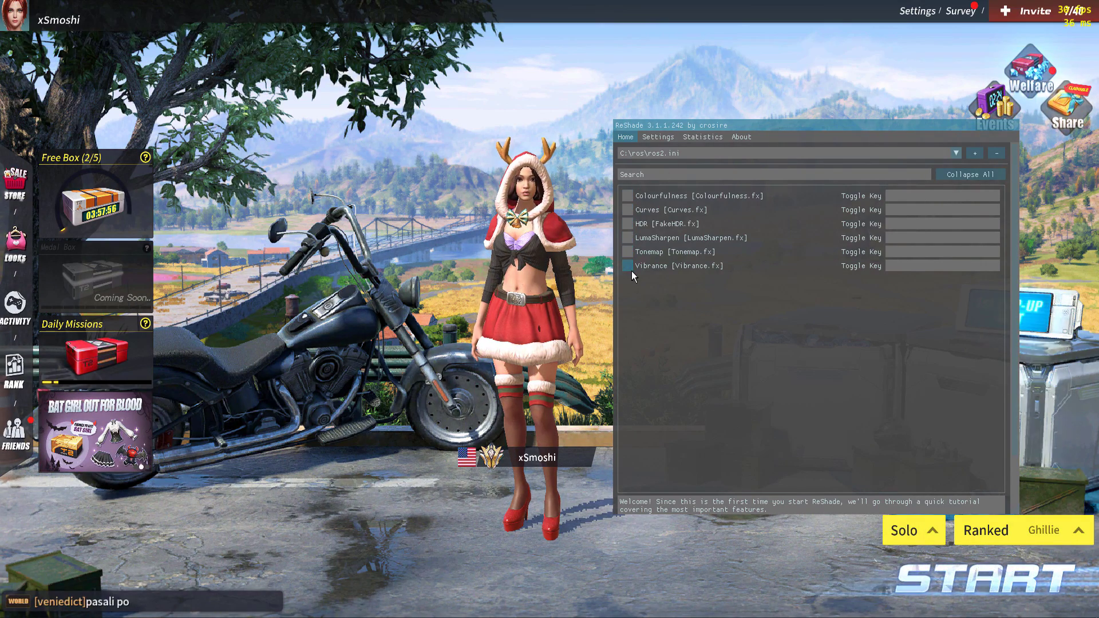
left_click(627, 197)
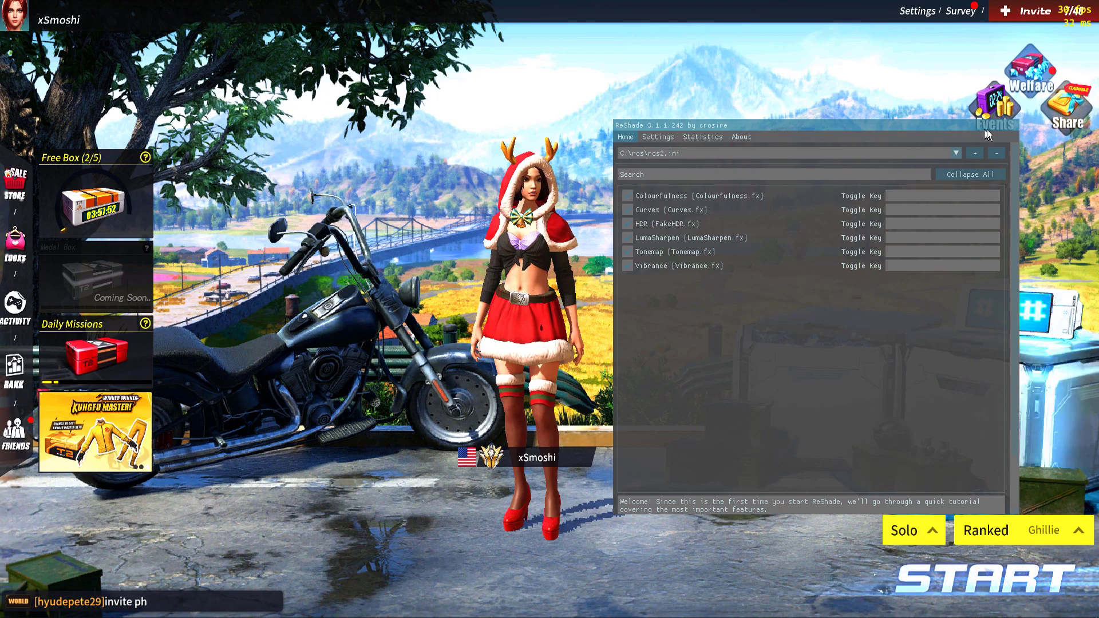
key("Home")
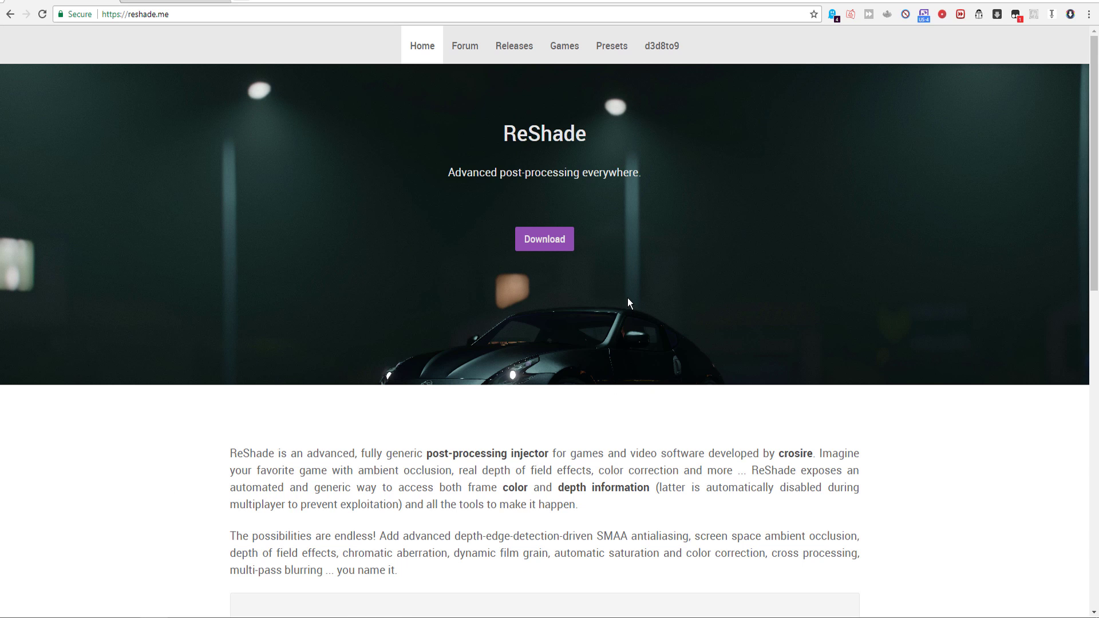
Download ReShade_Setup_3.1.1.exe from reshade.me and run it.
left_click(565, 243)
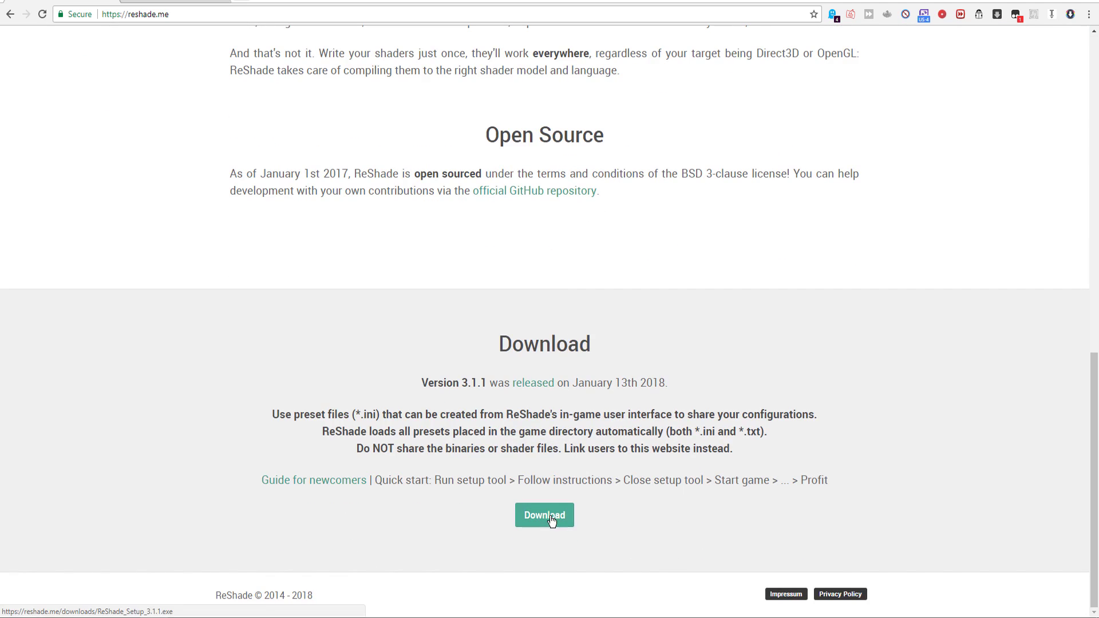
left_click(550, 517)
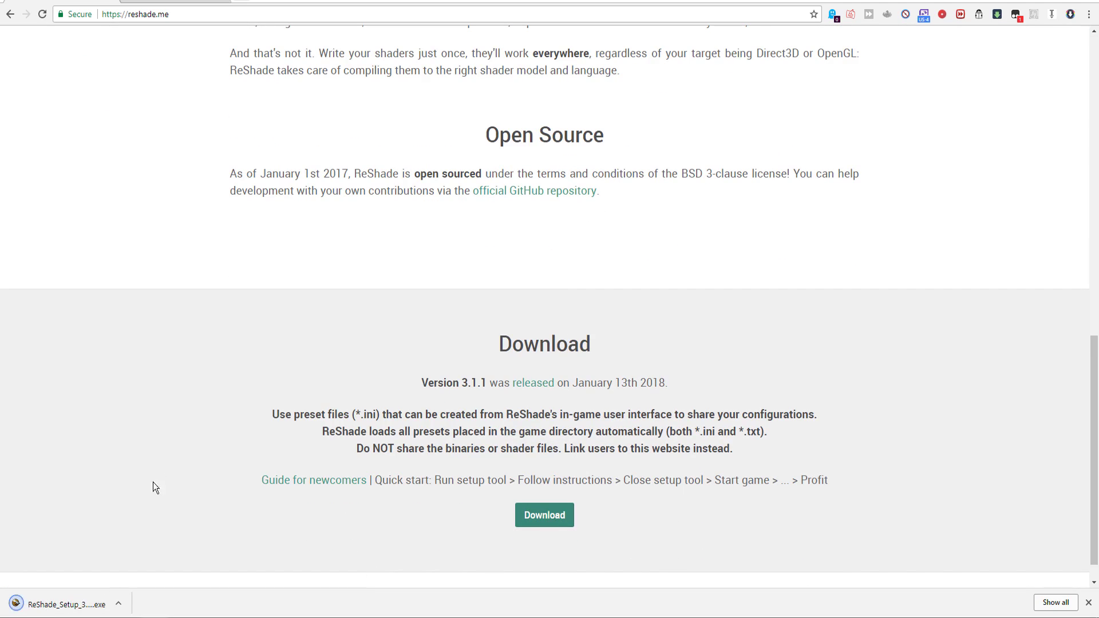
left_click(91, 603)
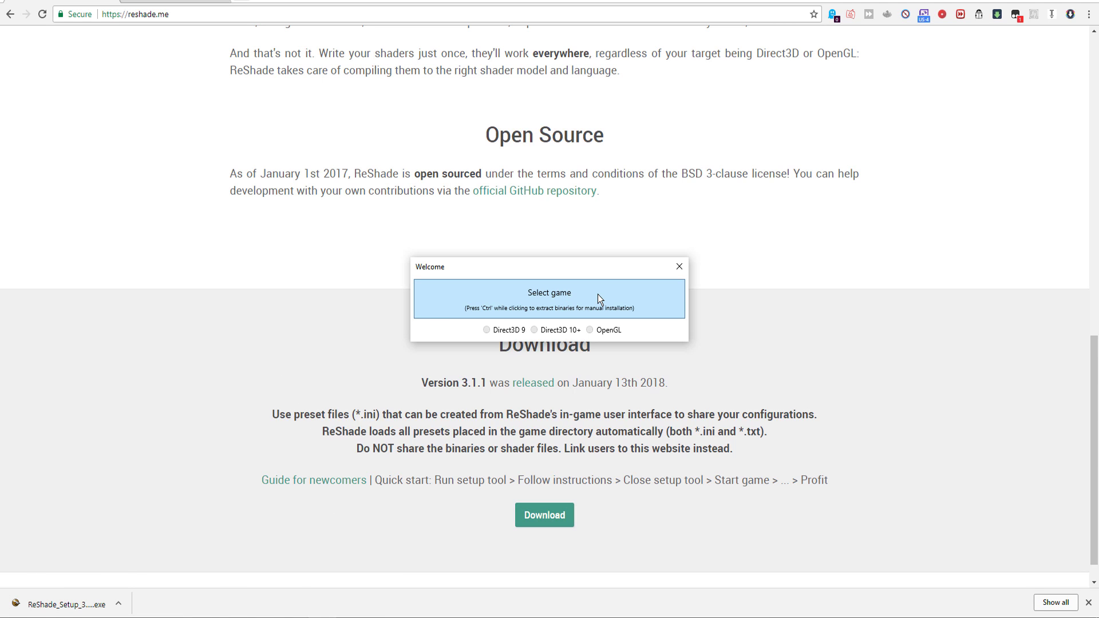
Pick C:\ros\ros.exe as the game for ReShade Setup.
left_click(597, 294)
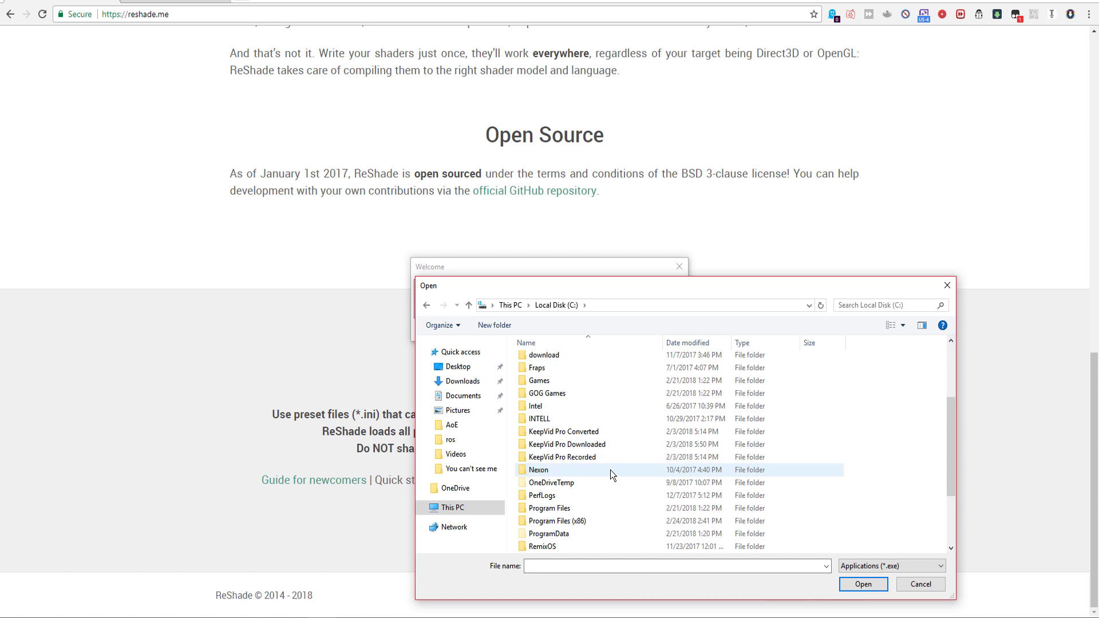
scroll(610, 470, "down", 2)
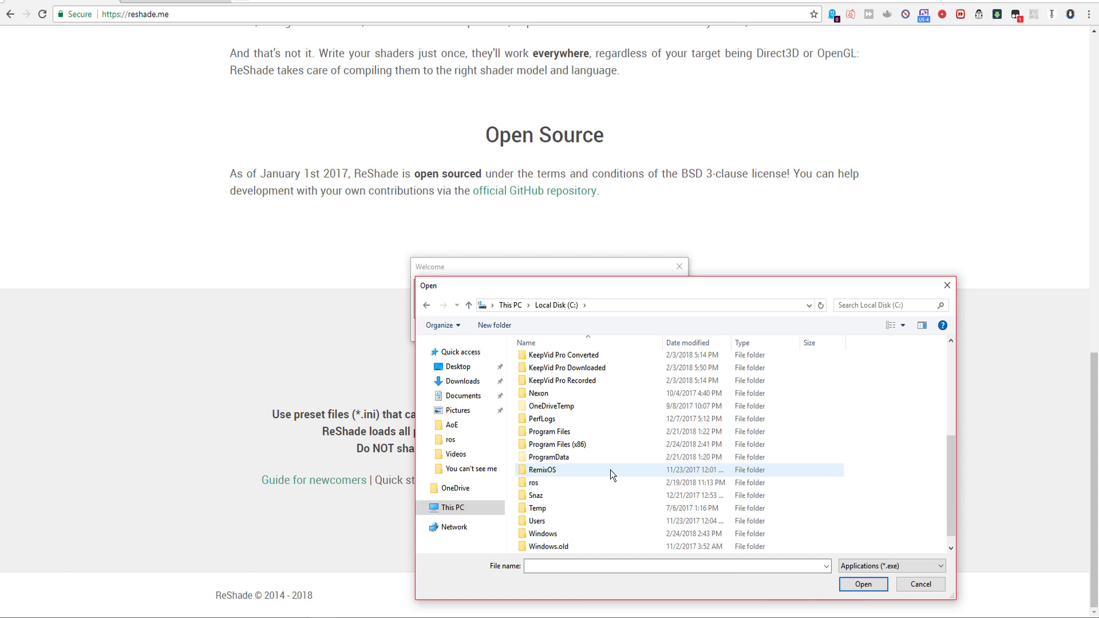
double_click(573, 484)
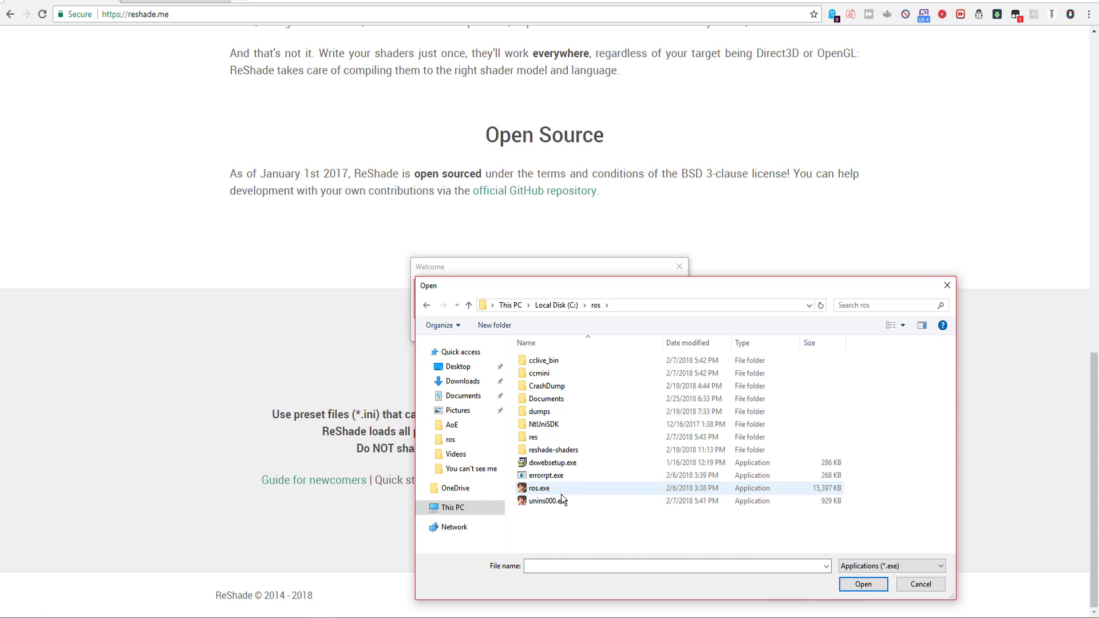
left_click(563, 495)
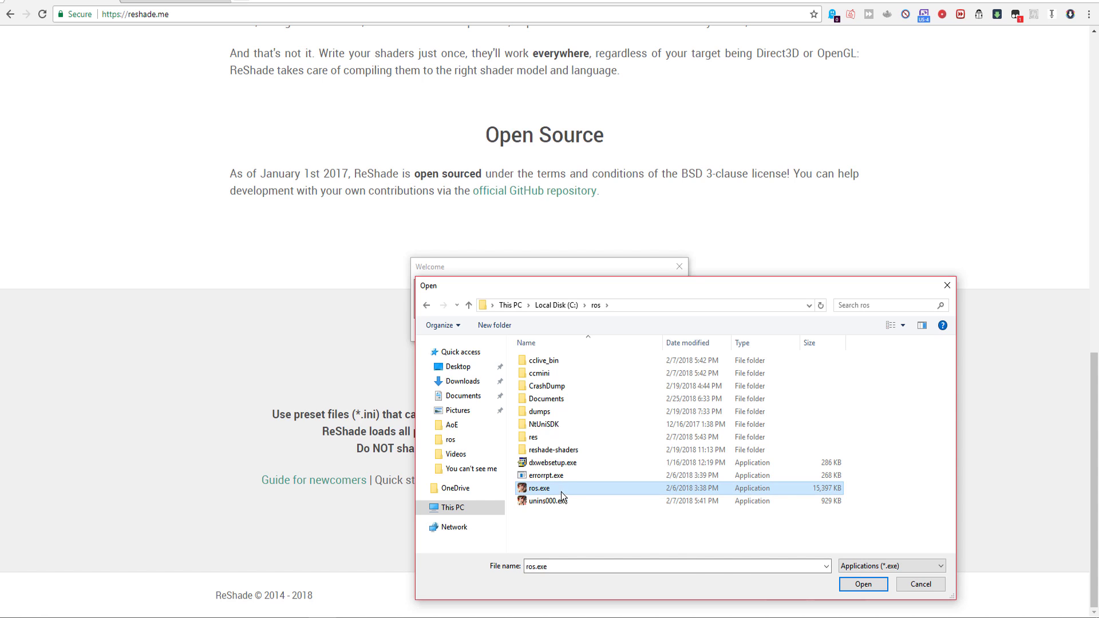
left_click(845, 585)
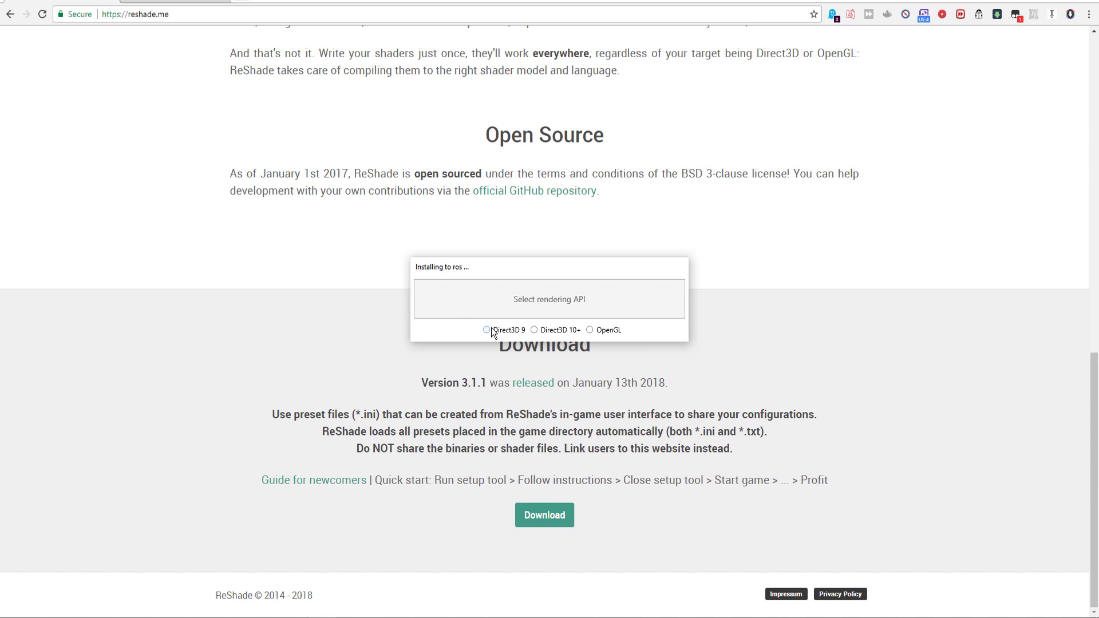
Install for OpenGL with the standard effects, confirm the effect file list, and close the installer.
left_click(590, 330)
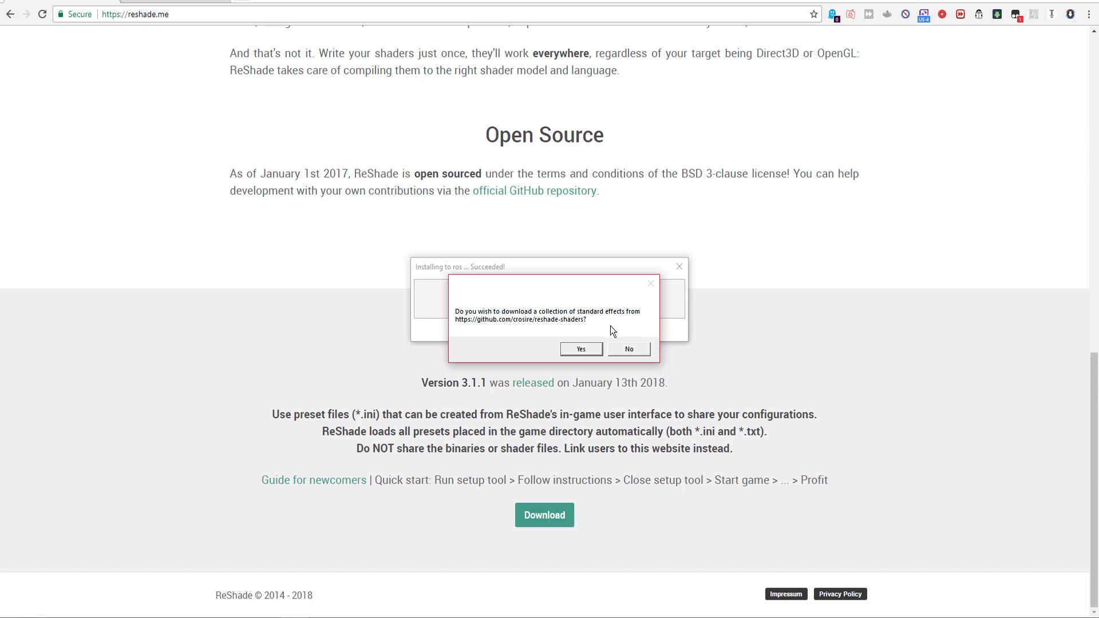
left_click(595, 351)
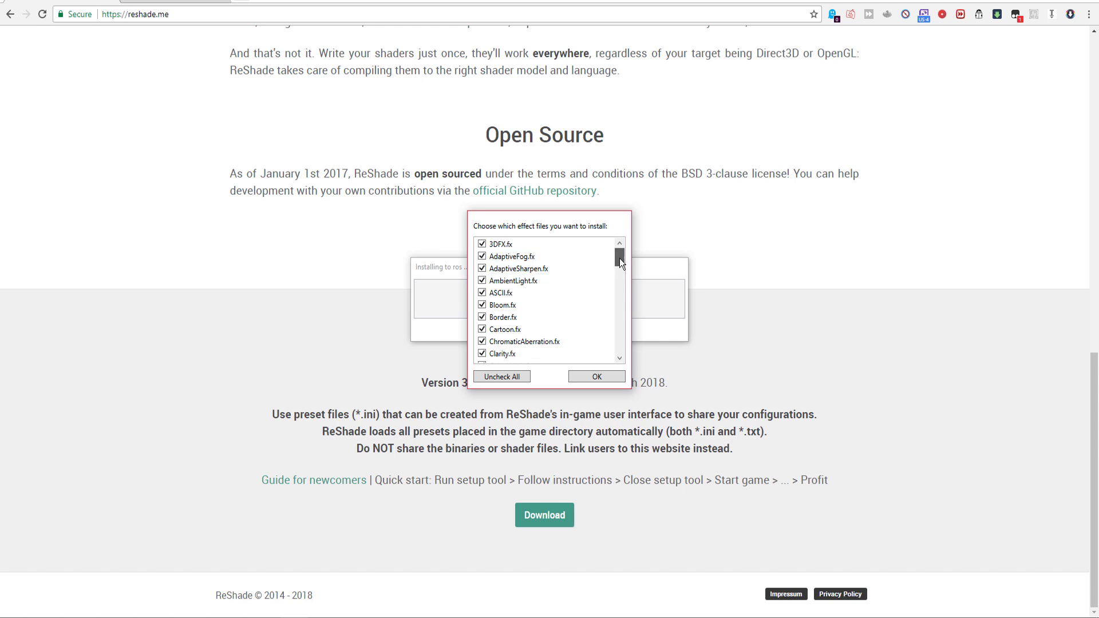
mouse_move(619, 259)
left_mouse_down()
mouse_move(624, 348)
mouse_move(623, 252)
left_mouse_up()
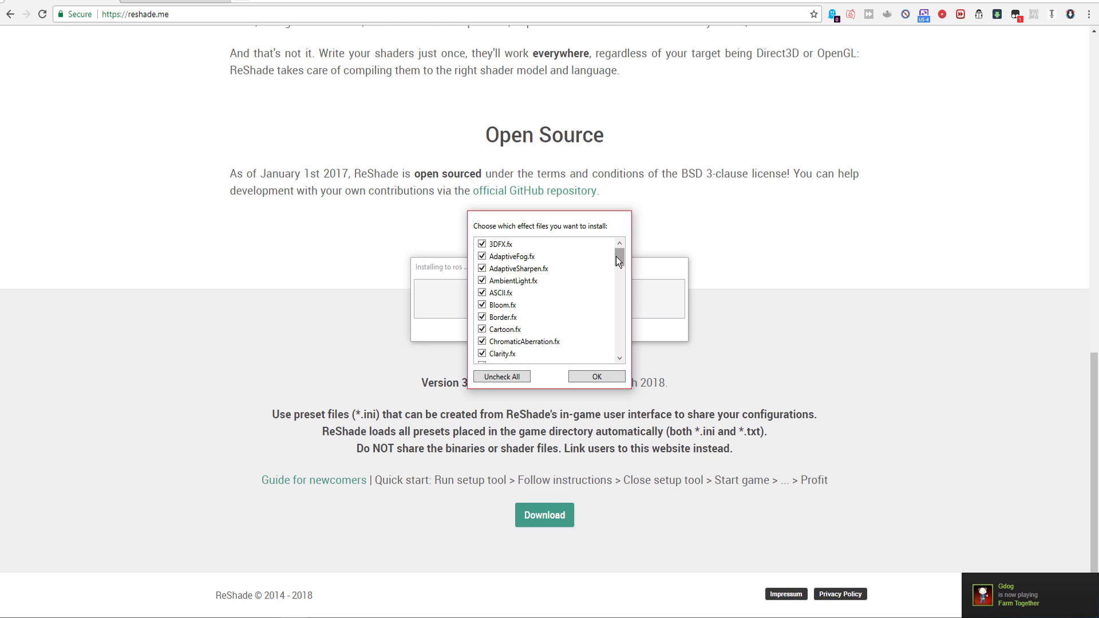
left_click_drag(616, 256, 621, 347)
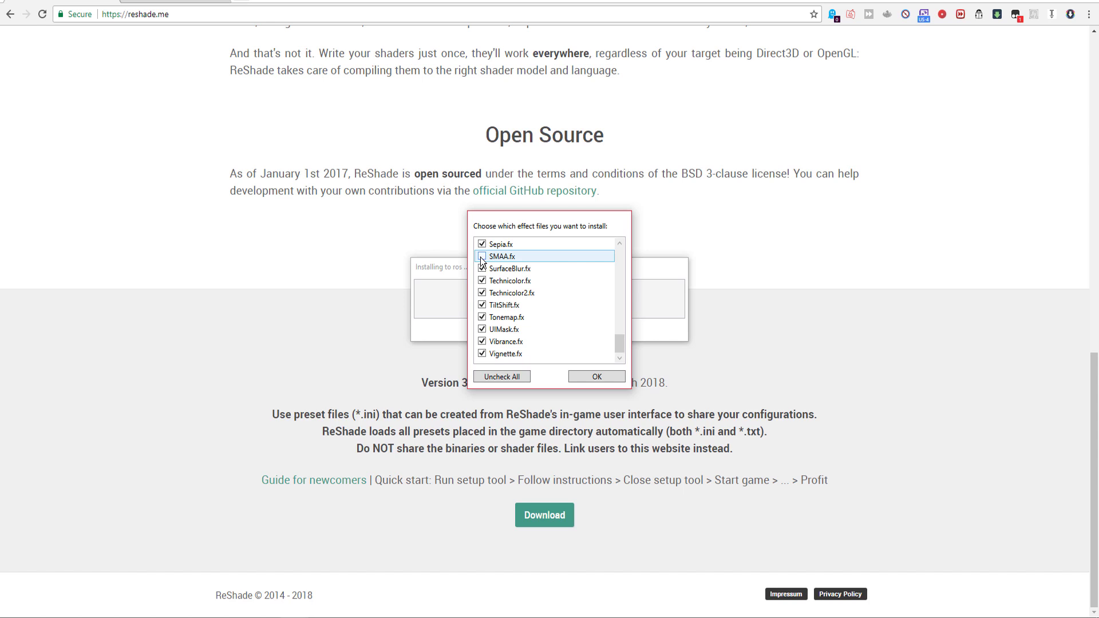
left_click(619, 379)
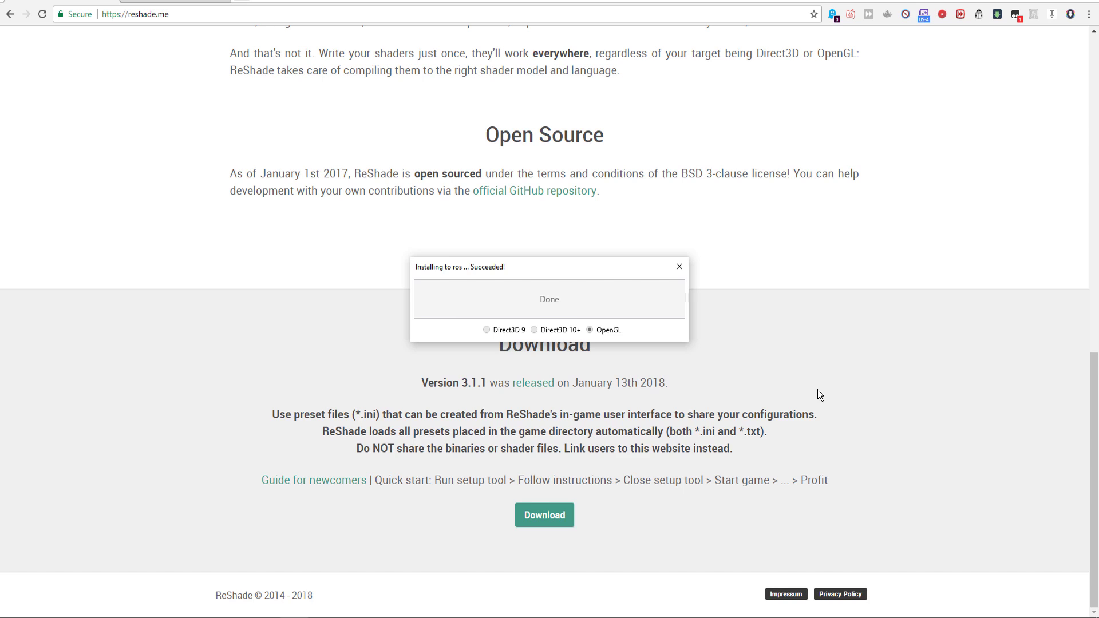
left_click(678, 268)
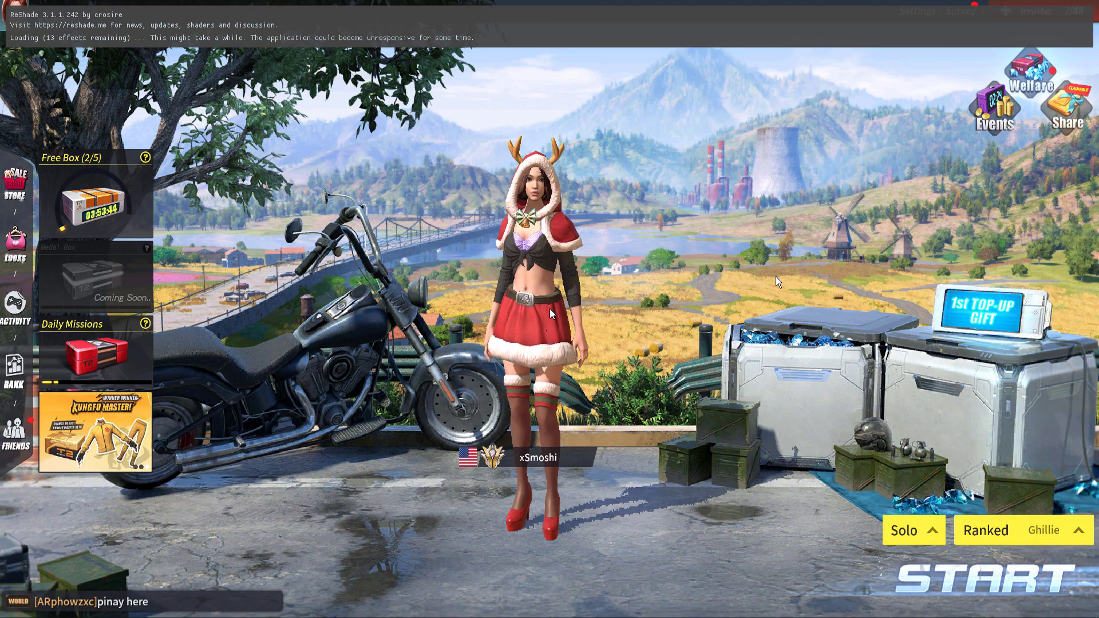
Open the ReShade menu with Shift+F2 and dismiss the Error Log window.
key("shift+F2")
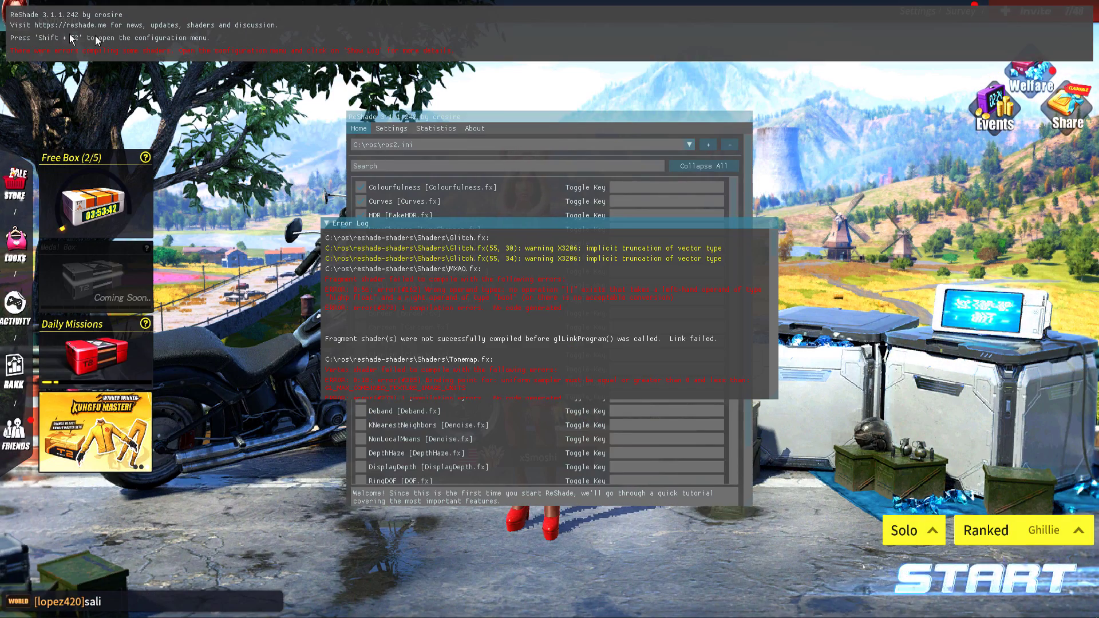
left_click_drag(774, 237, 774, 291)
left_click(783, 218)
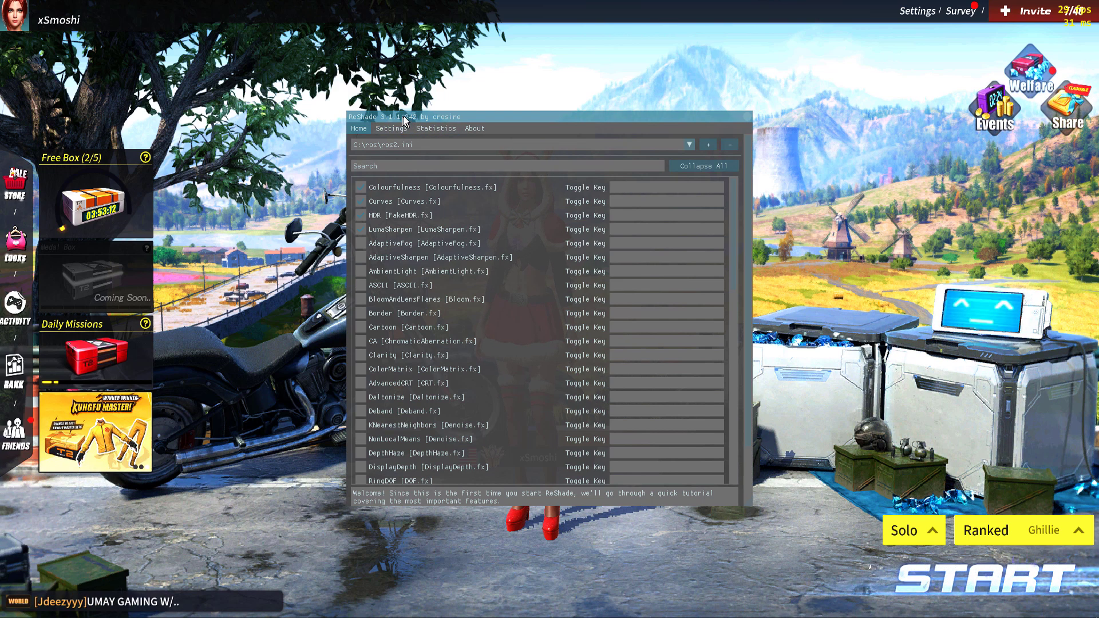
Glance at Settings and the preset list, then start a new preset with the + button.
left_click(394, 131)
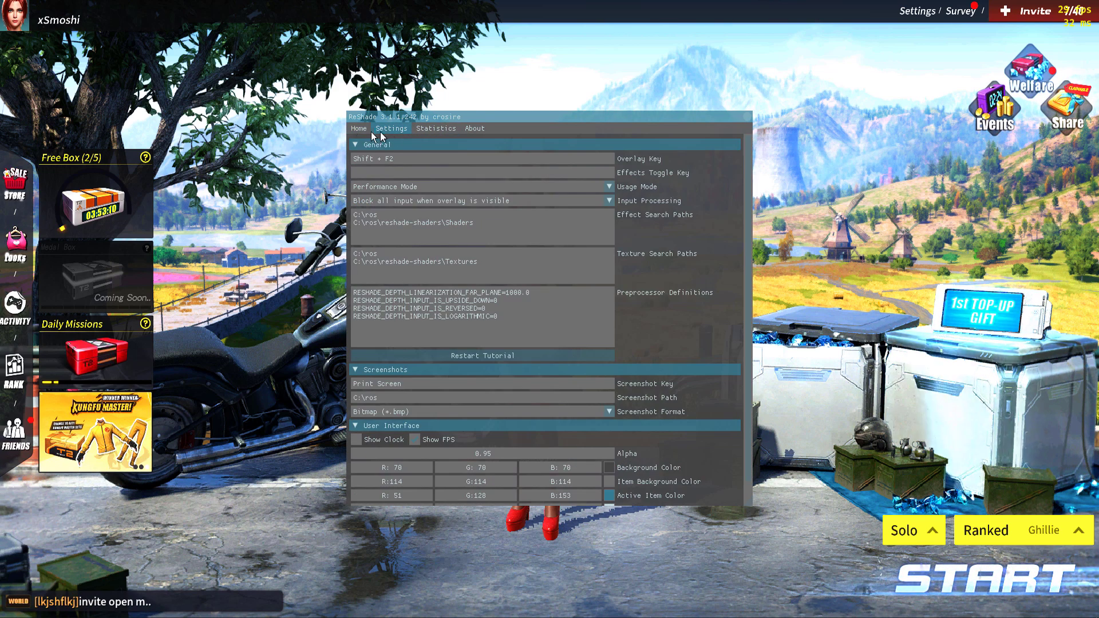
left_click(359, 129)
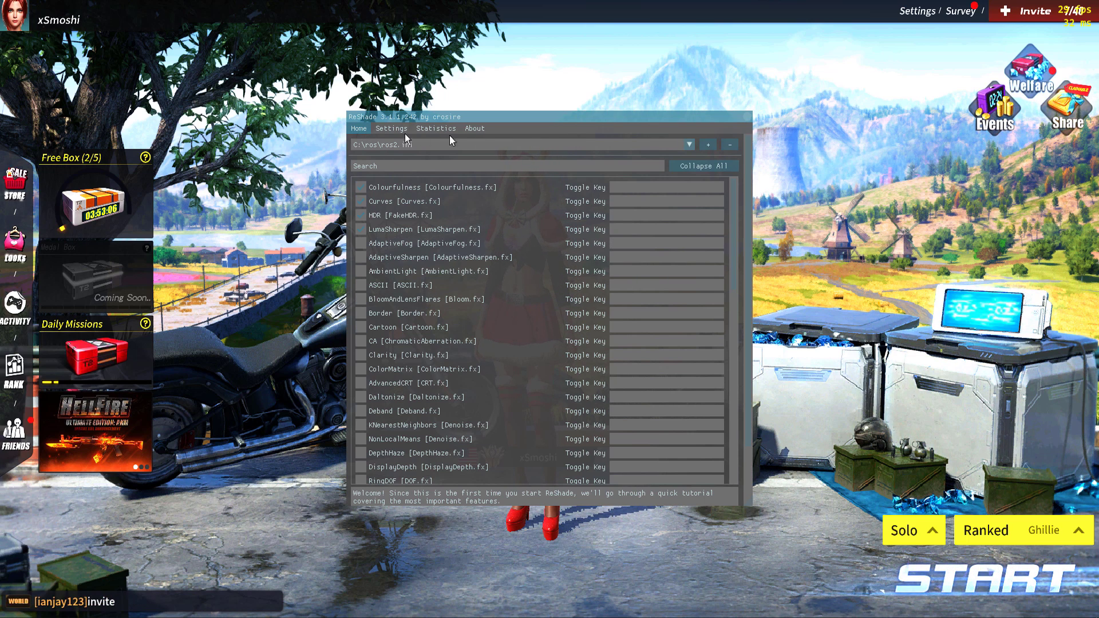
left_click(685, 145)
left_click(688, 145)
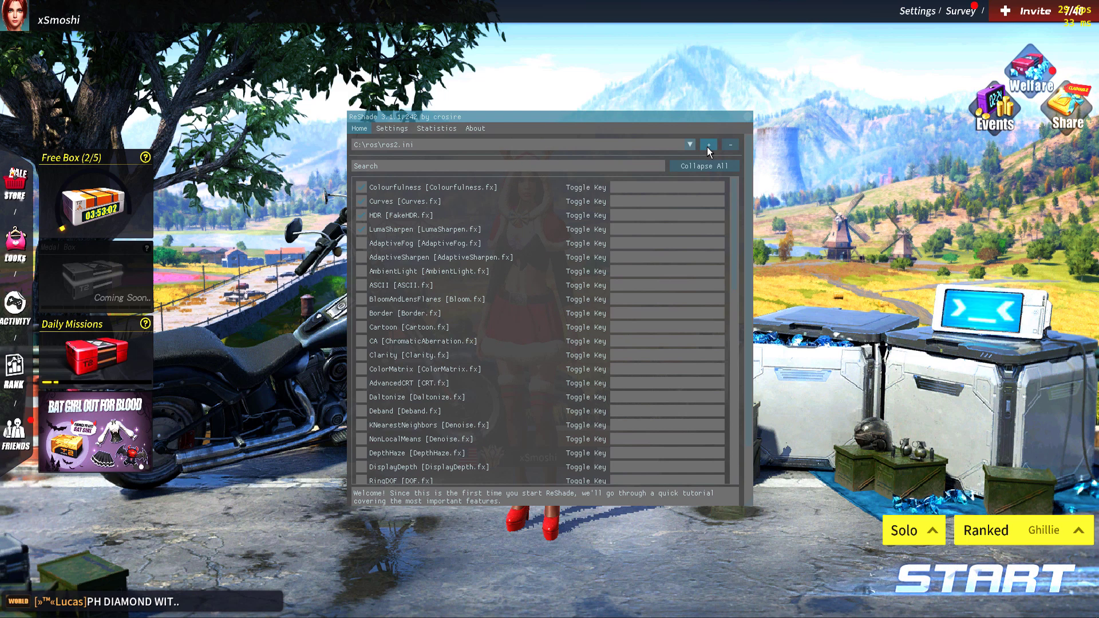
left_click(707, 145)
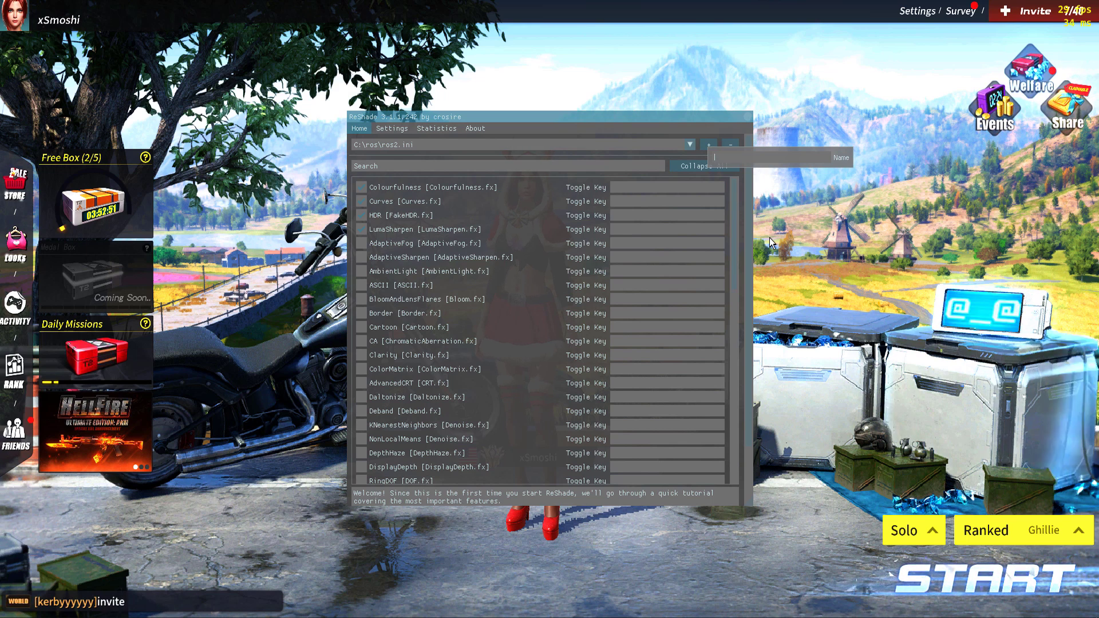
Name the new preset ros2 and load C:\ros\ros2.ini from the preset list.
type("ros2")
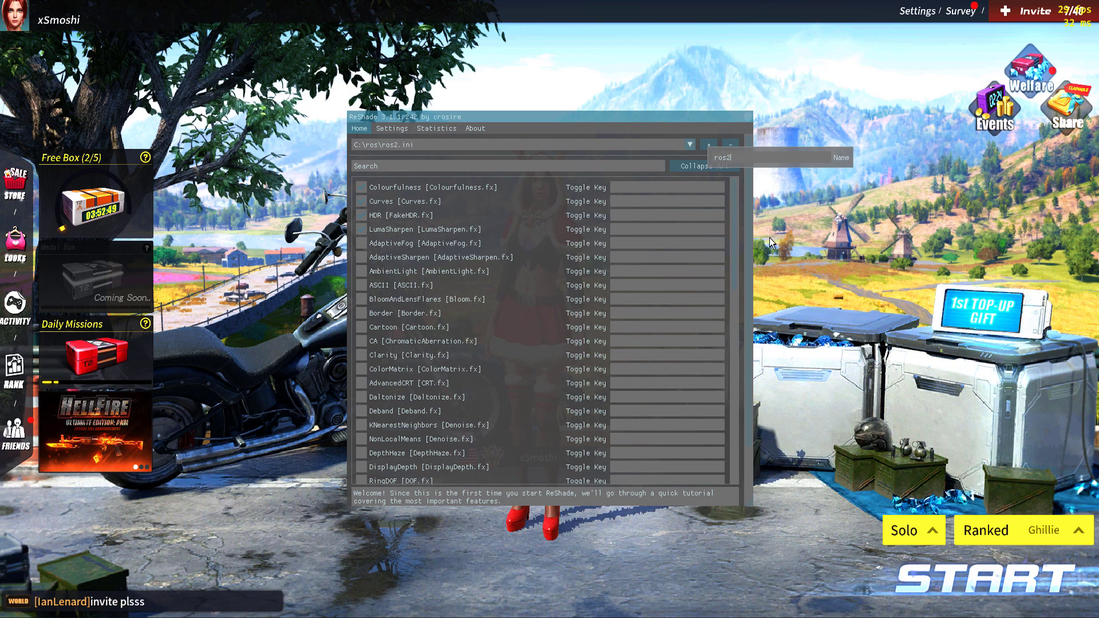
key("Return")
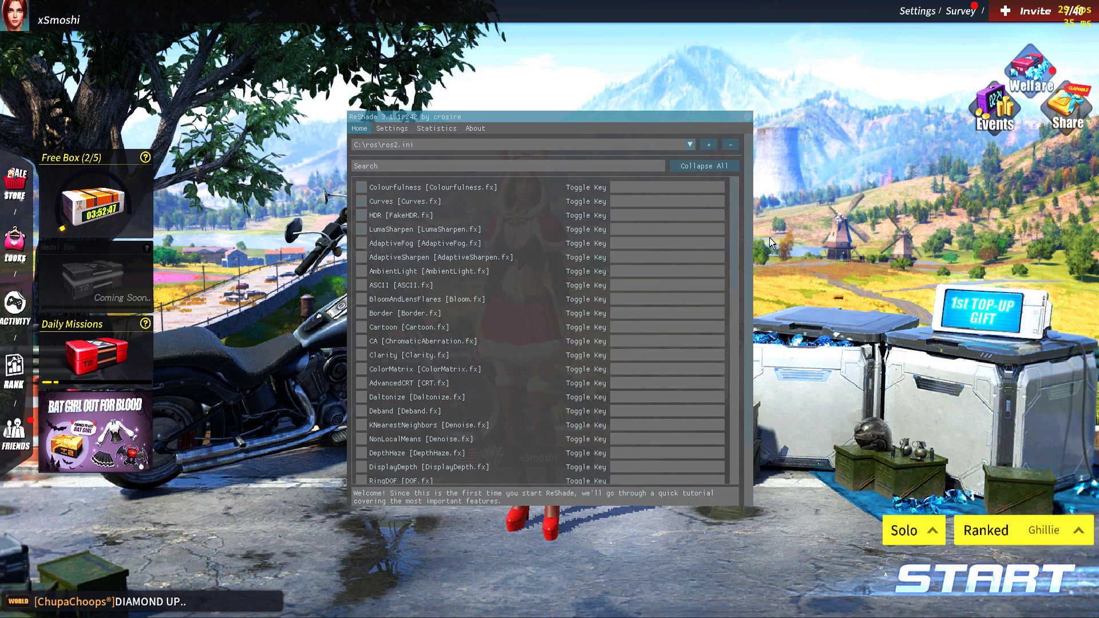
left_click(611, 143)
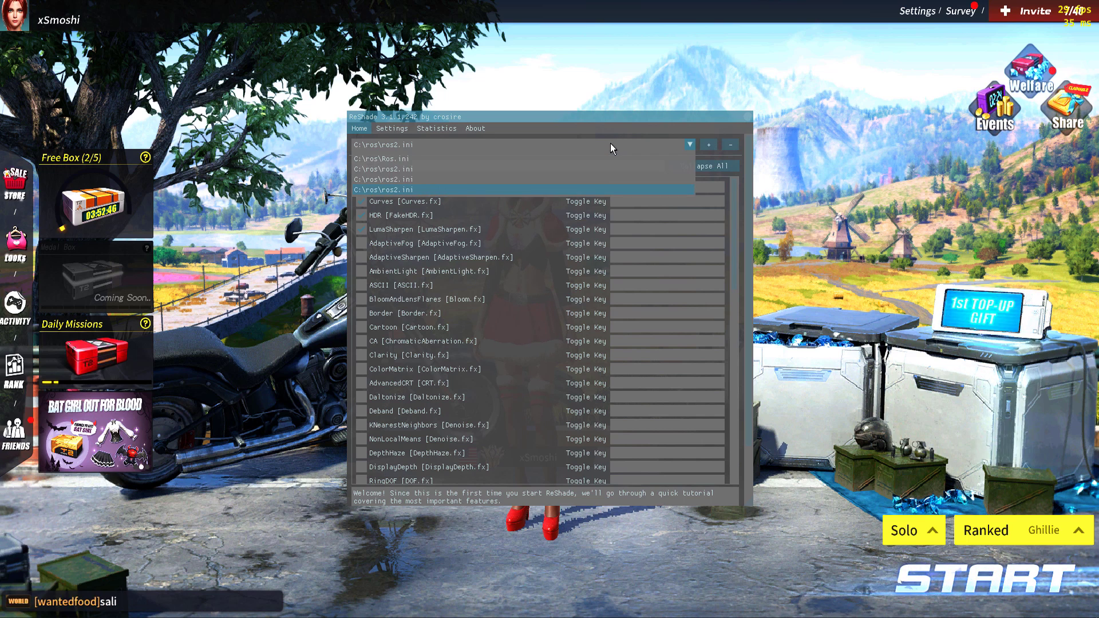
left_click(417, 191)
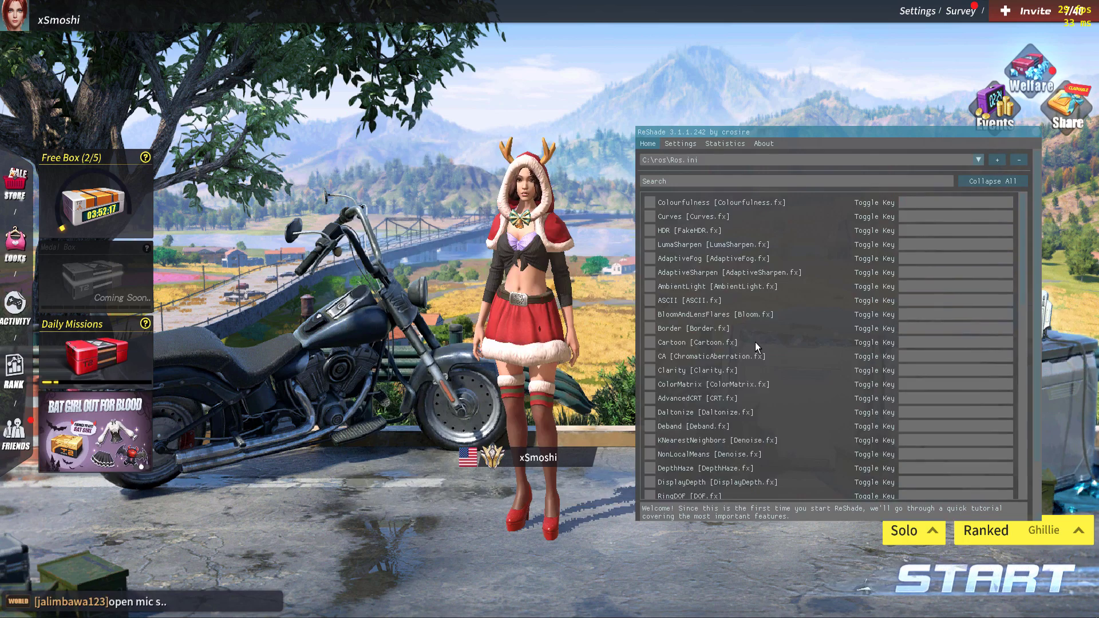
scroll(761, 366, "down", 10)
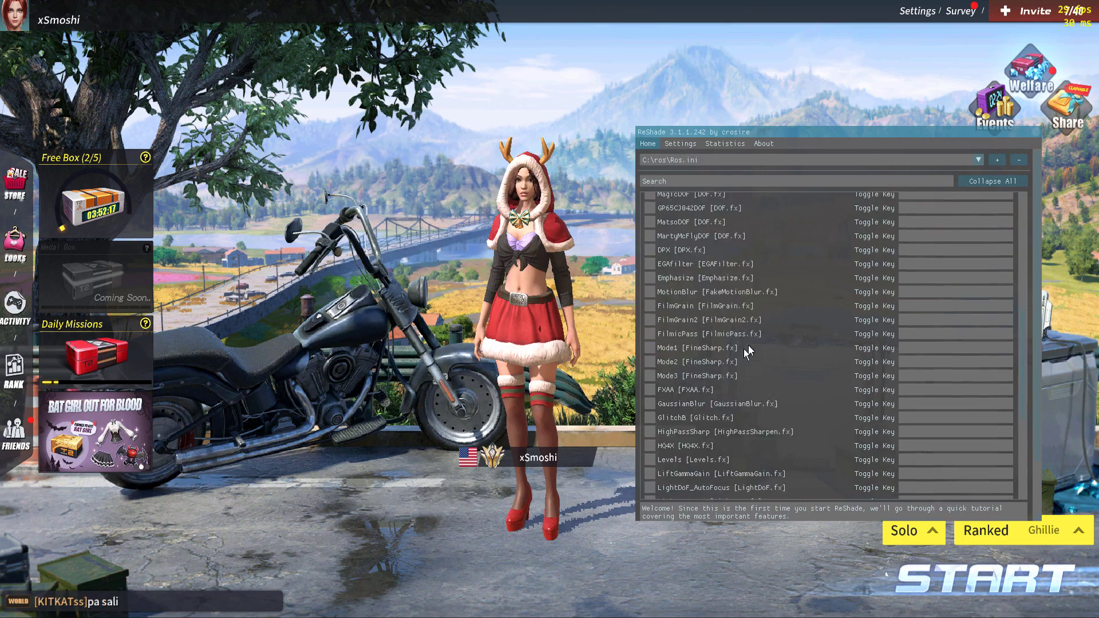
scroll(773, 409, "down", 2)
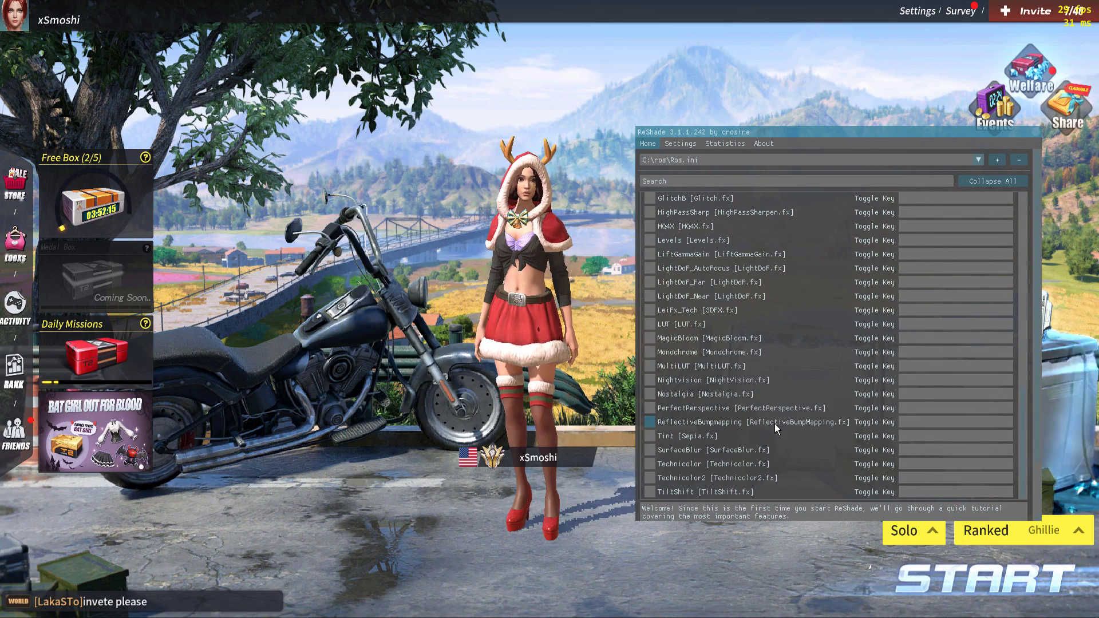
scroll(775, 424, "up", 10)
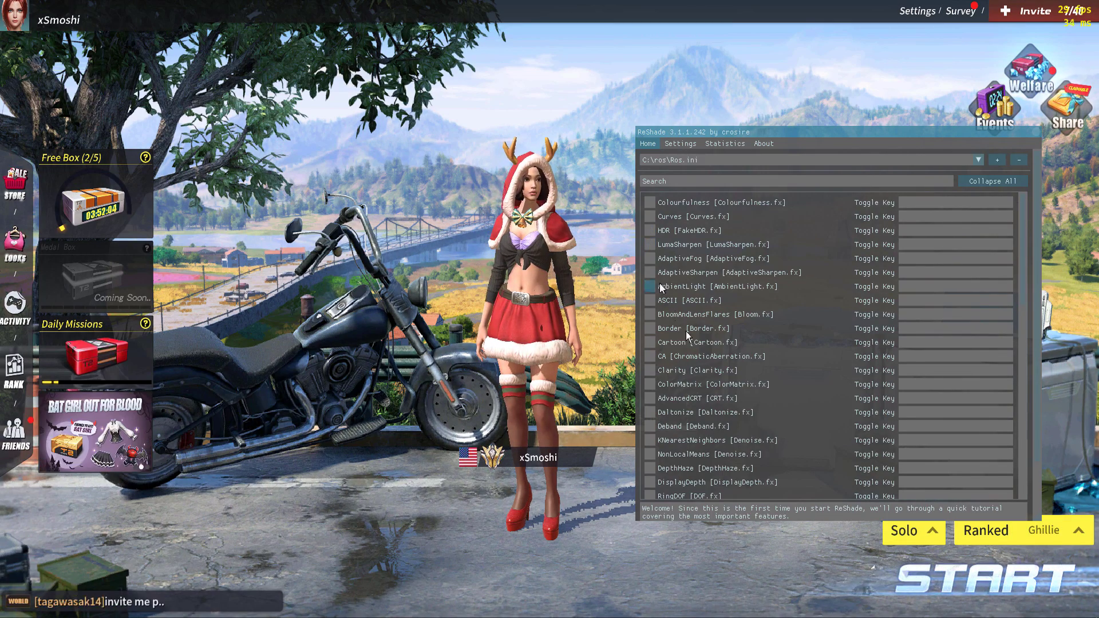
scroll(739, 389, "down", 1)
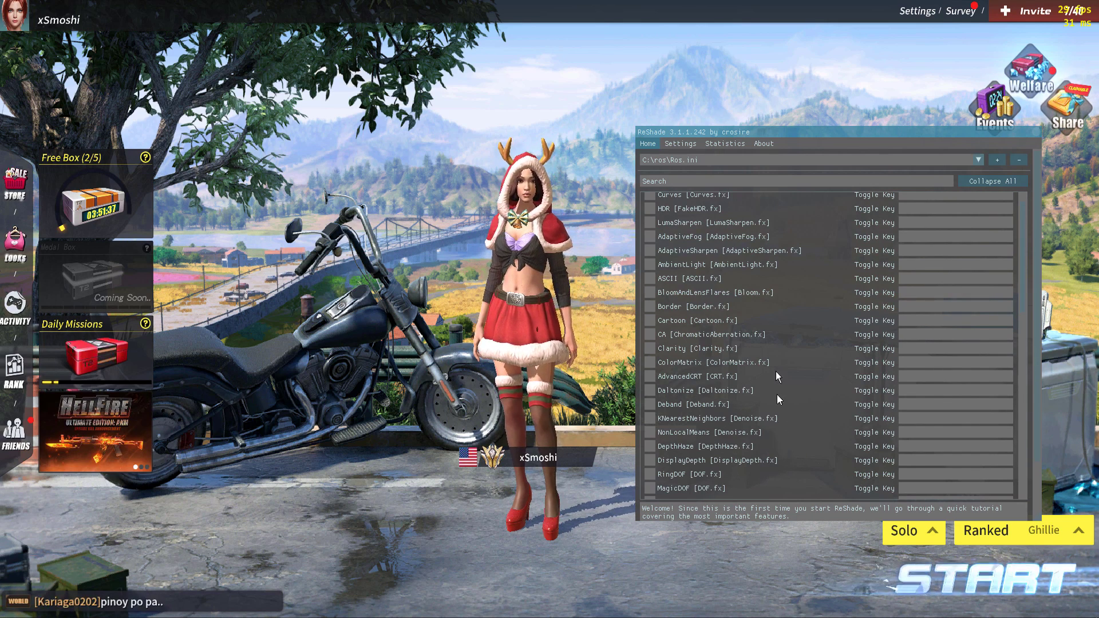
scroll(806, 388, "up", 1)
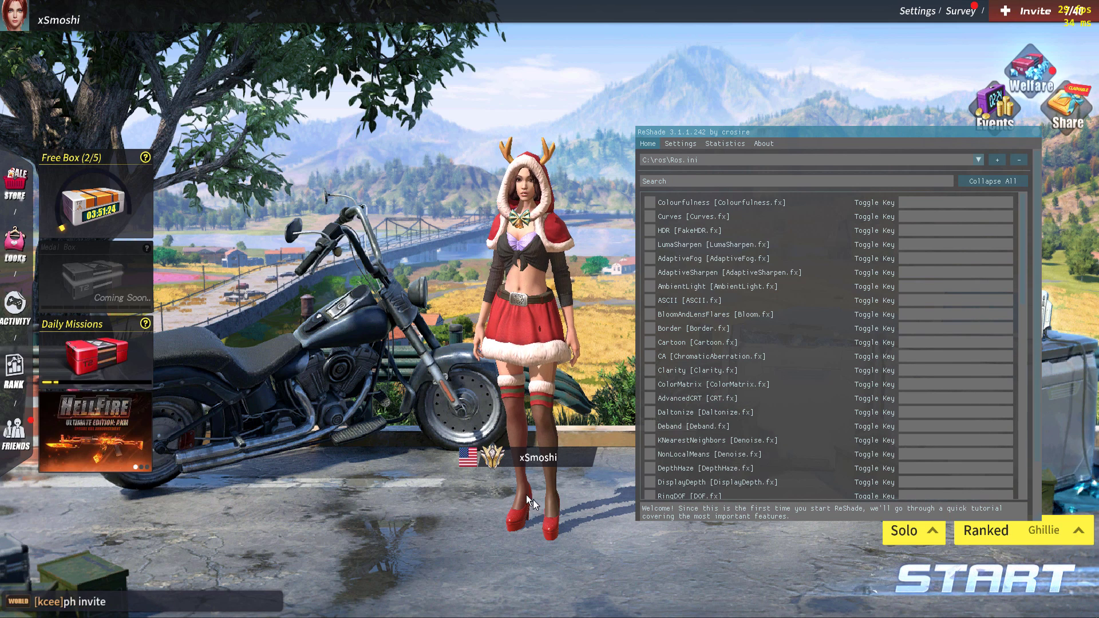
key("alt+Tab")
left_click(637, 198)
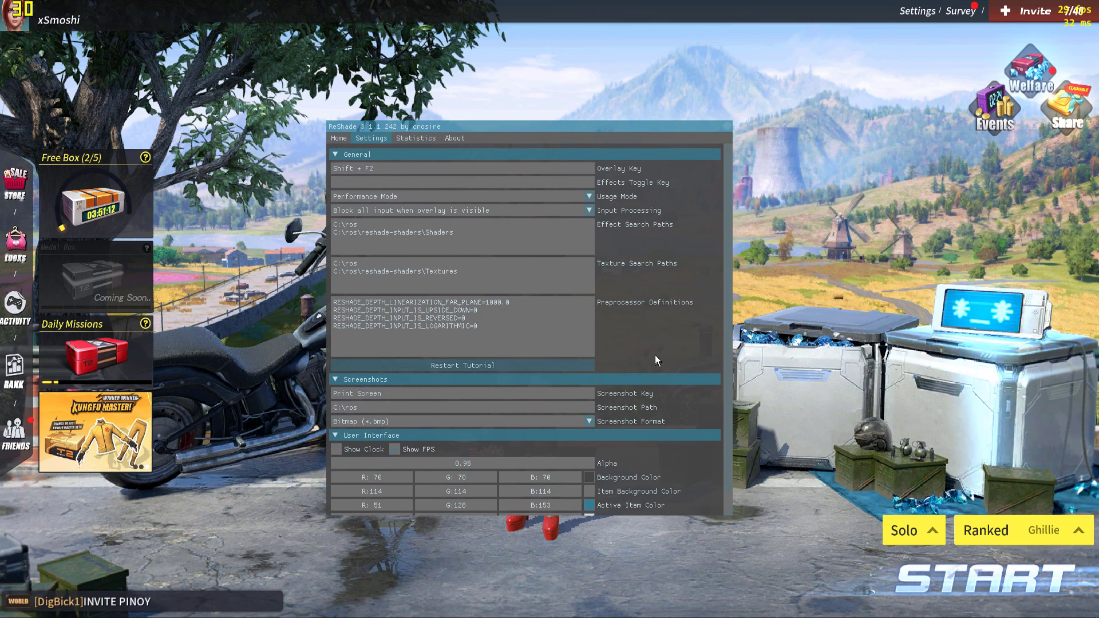
scroll(657, 351, "down", 1)
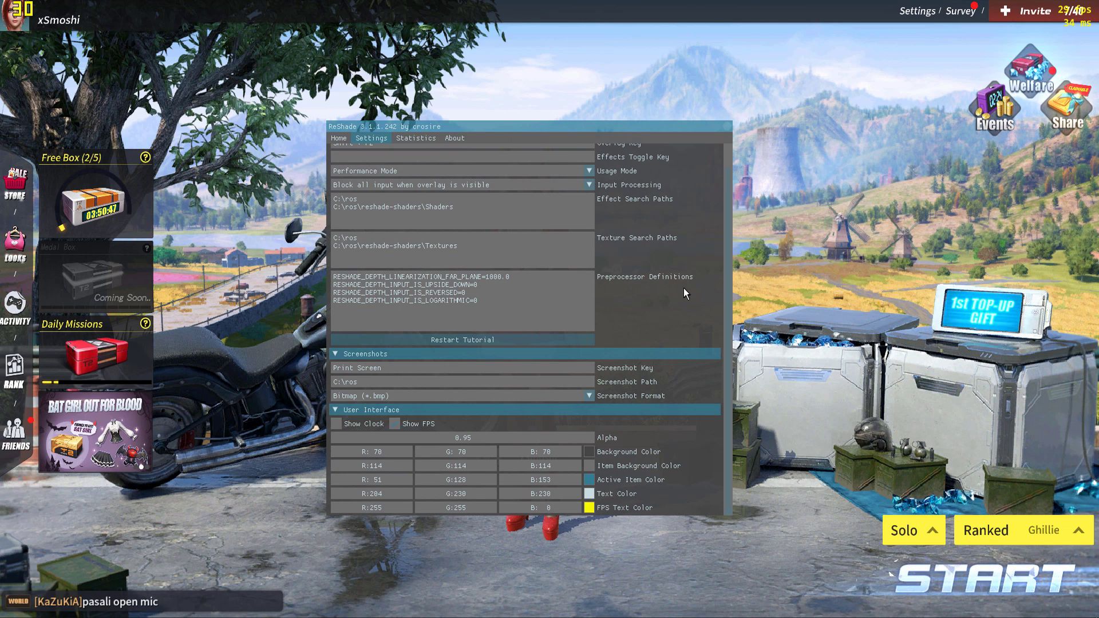
left_click_drag(495, 128, 804, 121)
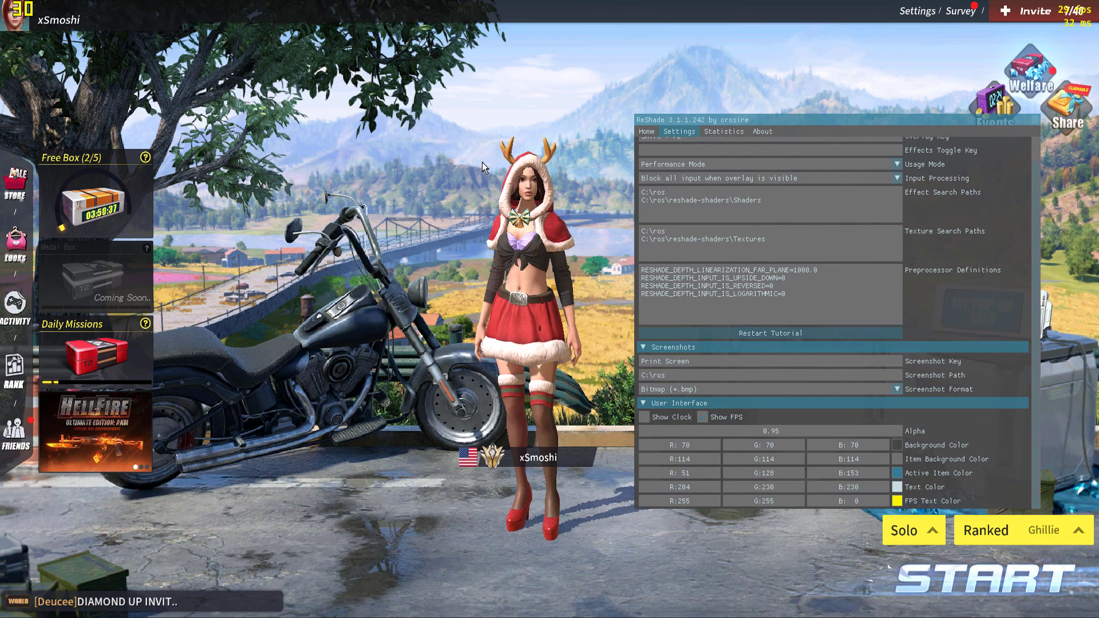
left_click(771, 333)
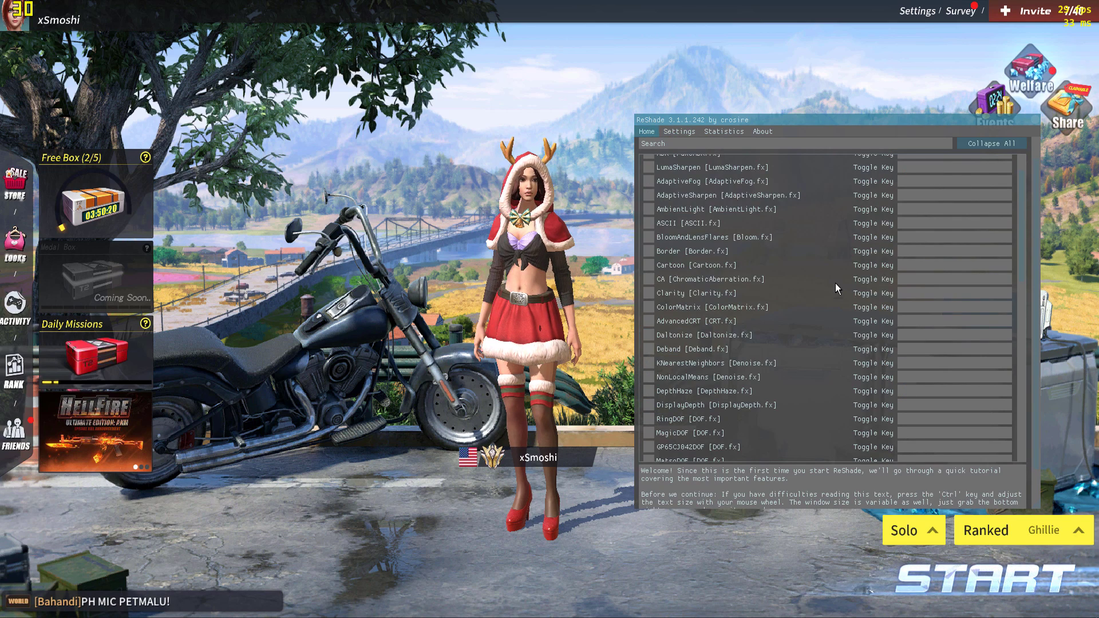
scroll(839, 305, "up", 1)
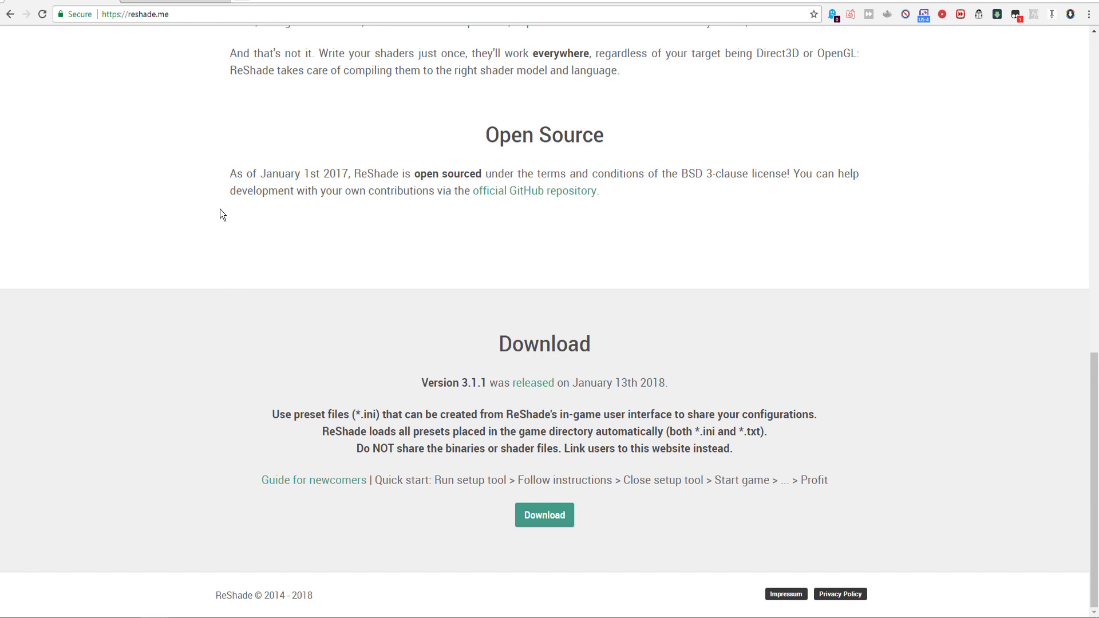
Switch to the sfx.thelazy.net tab, visit games page 31, and go back to page 1.
left_click(189, 2)
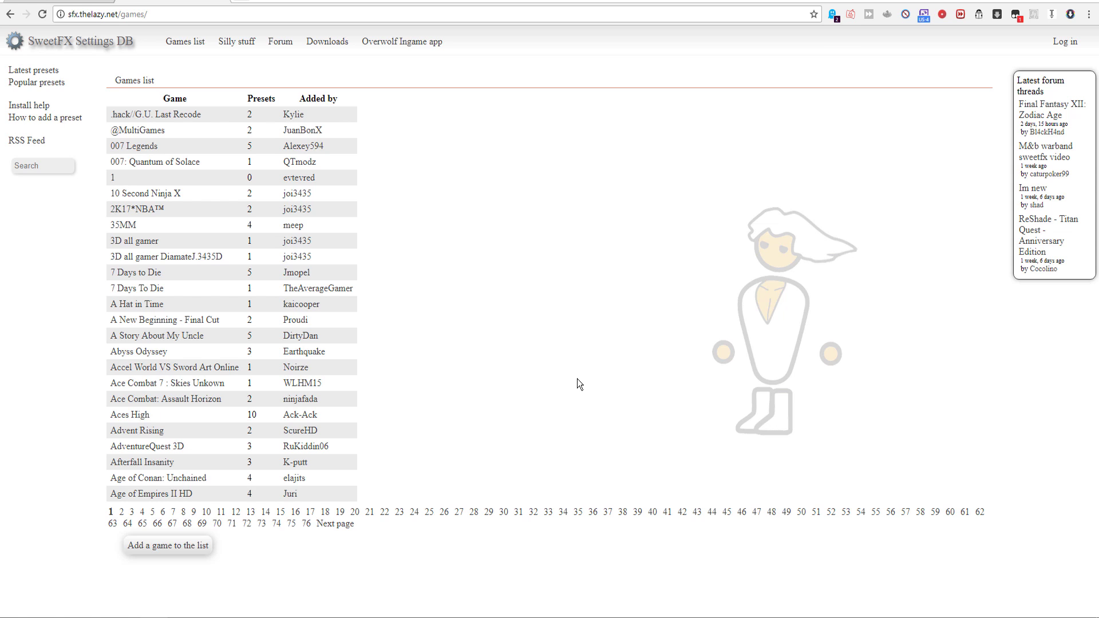
left_click(517, 513)
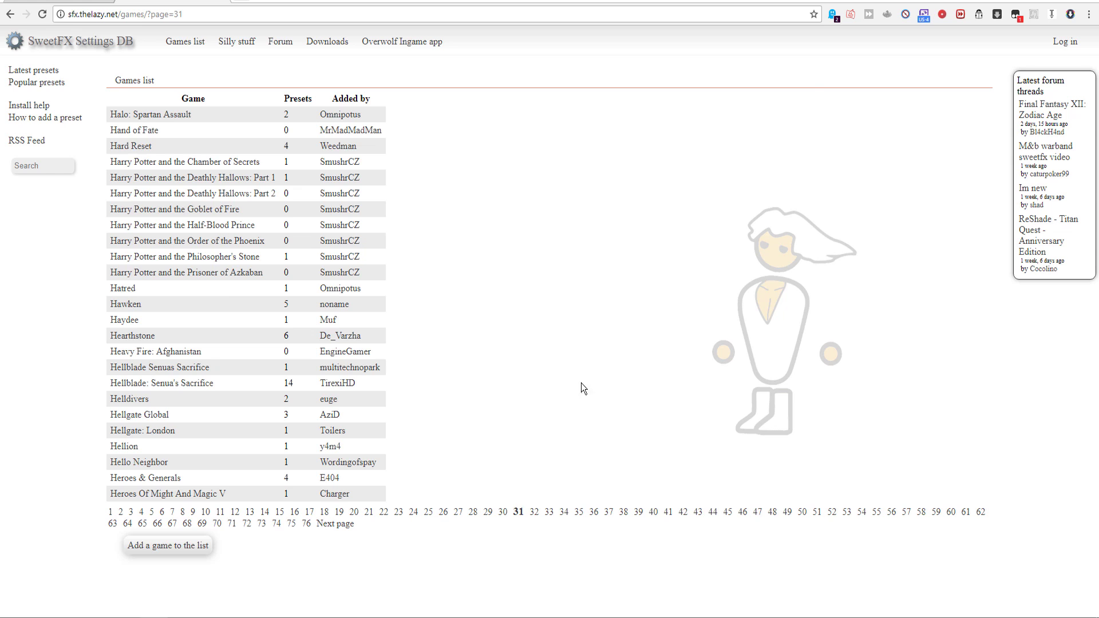
key("alt+Left")
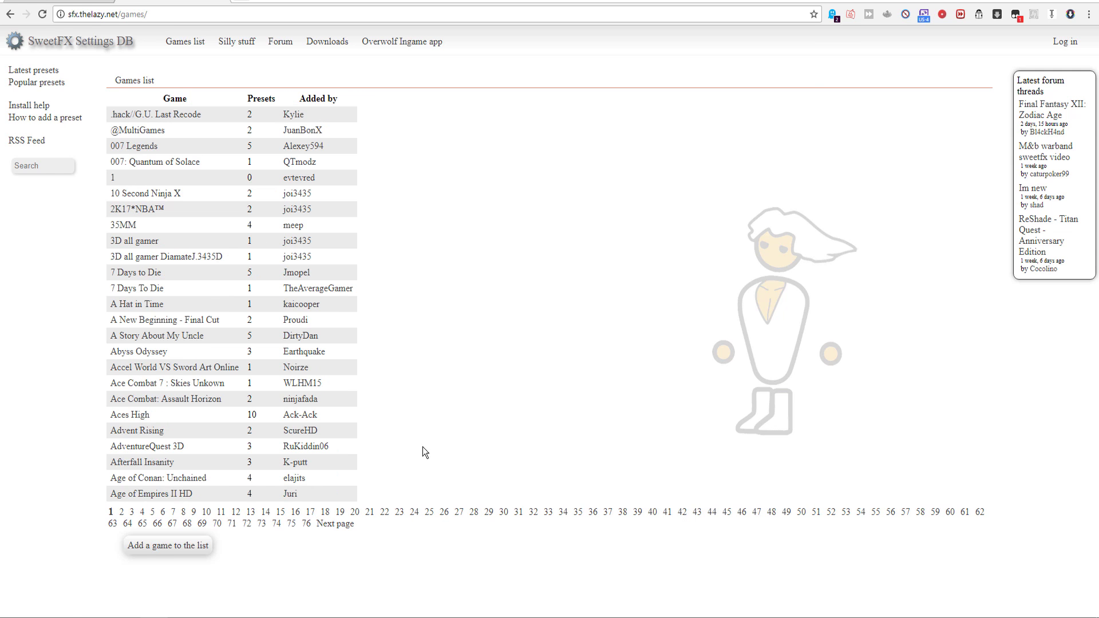
Open Age of Empires II HD's Ultra Realistic preset and view the 7535 reference screenshot in a new tab.
left_click(191, 497)
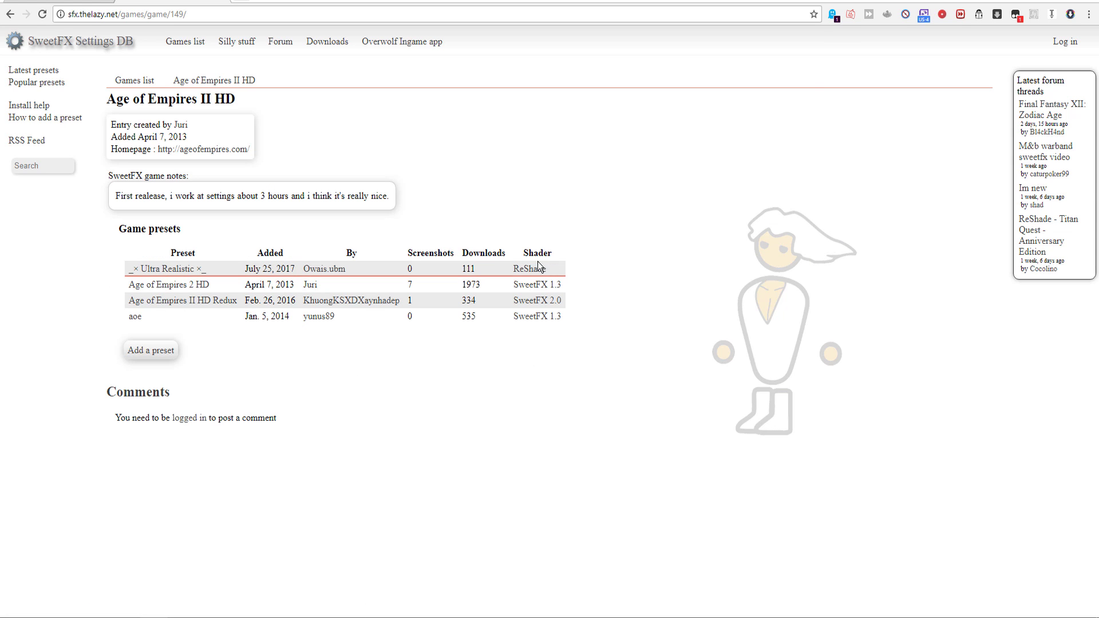
left_click(188, 274)
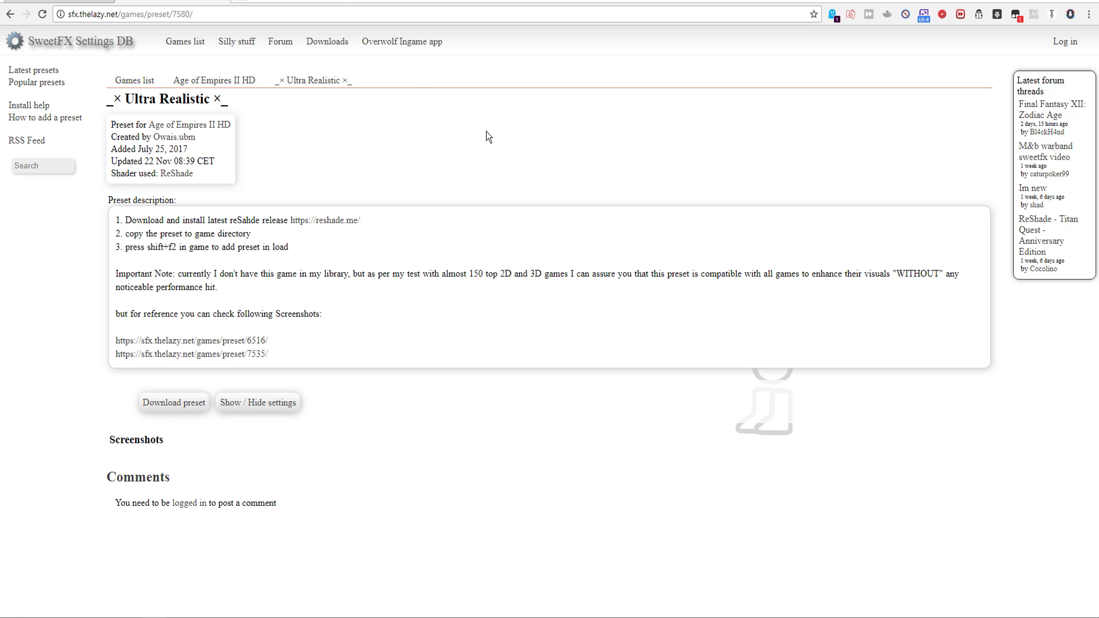
right_click(252, 352)
left_click(275, 359)
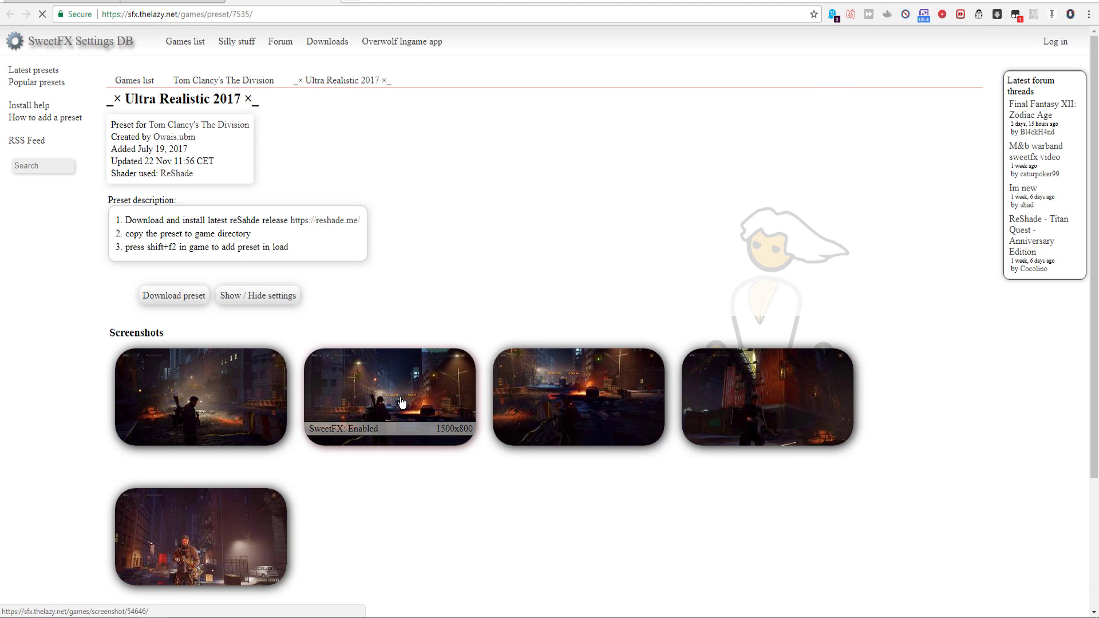
left_click(399, 398)
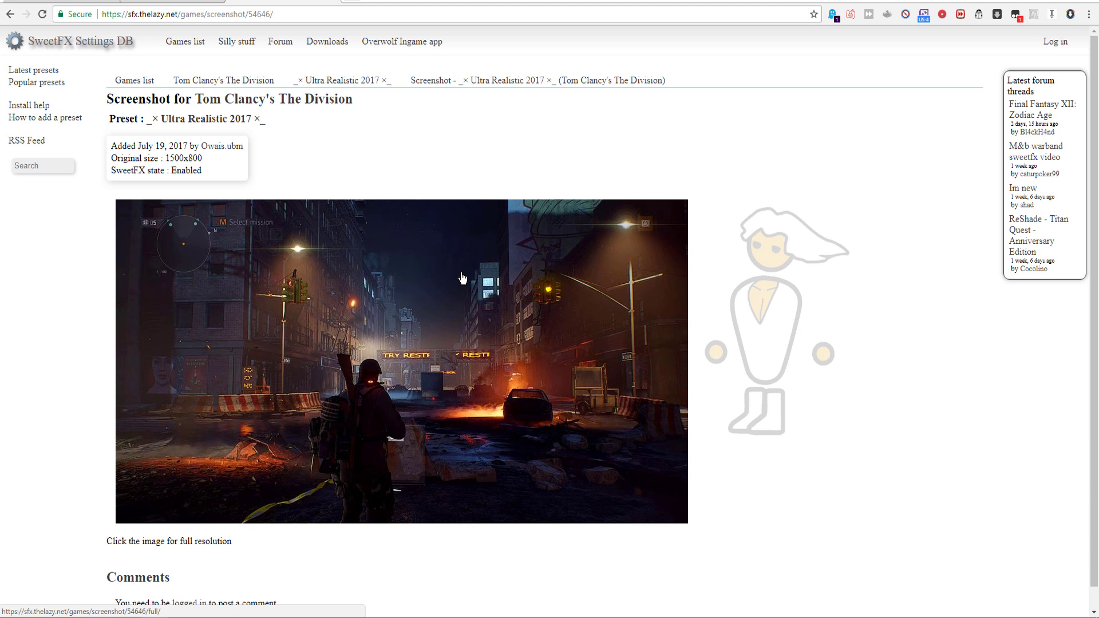
left_click(341, 5)
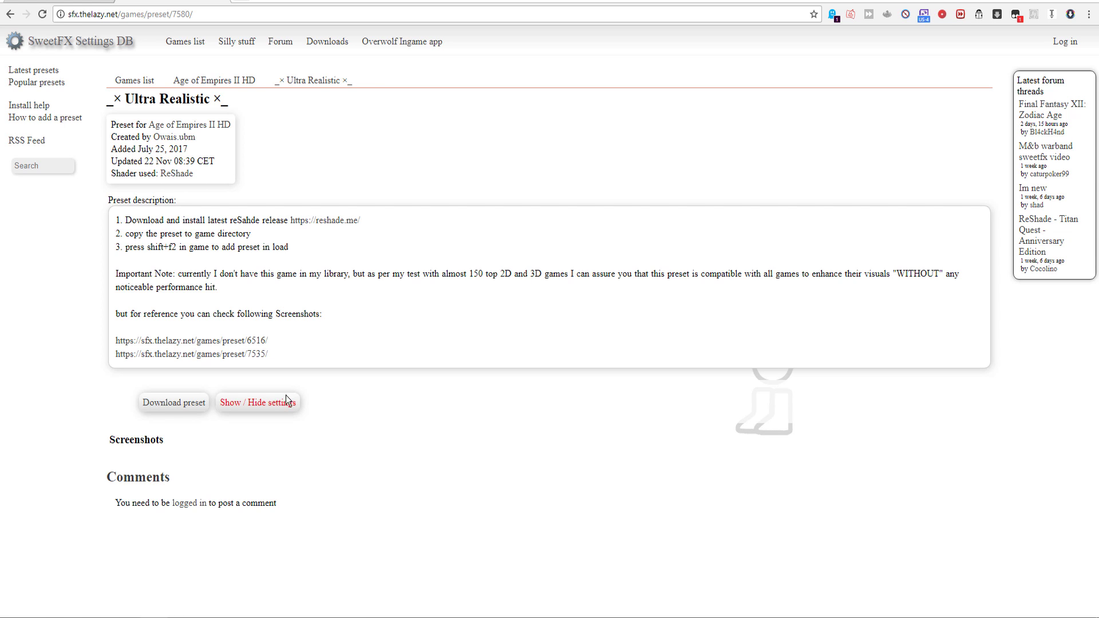
Reveal and copy the Ultra Realistic preset's full settings text, then switch to the C:\ros folder.
left_click(263, 403)
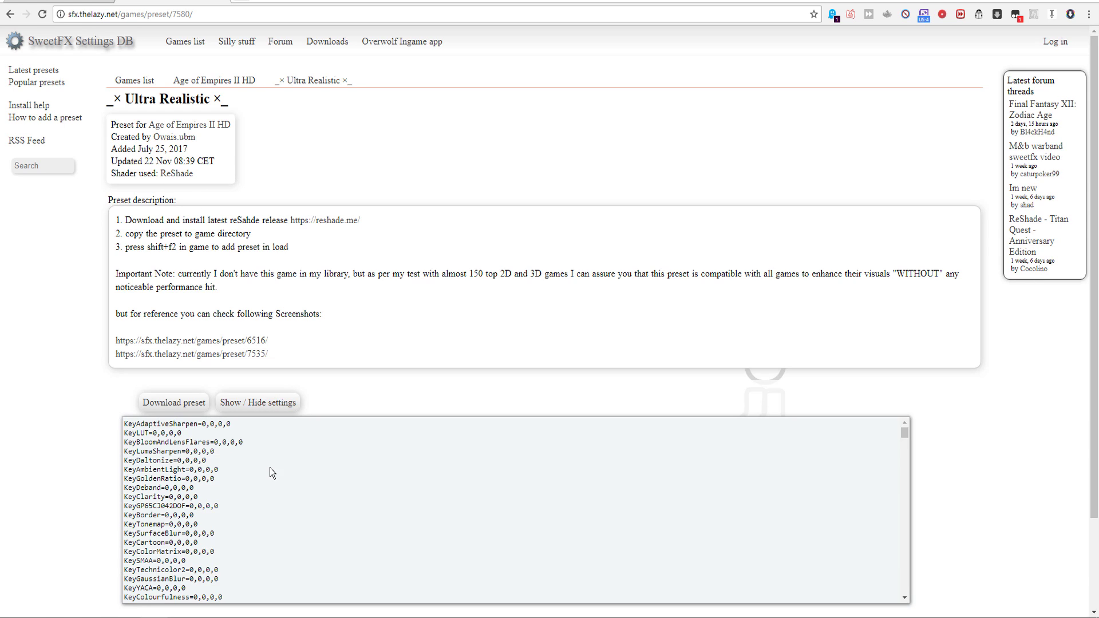
scroll(280, 482, "down", 6)
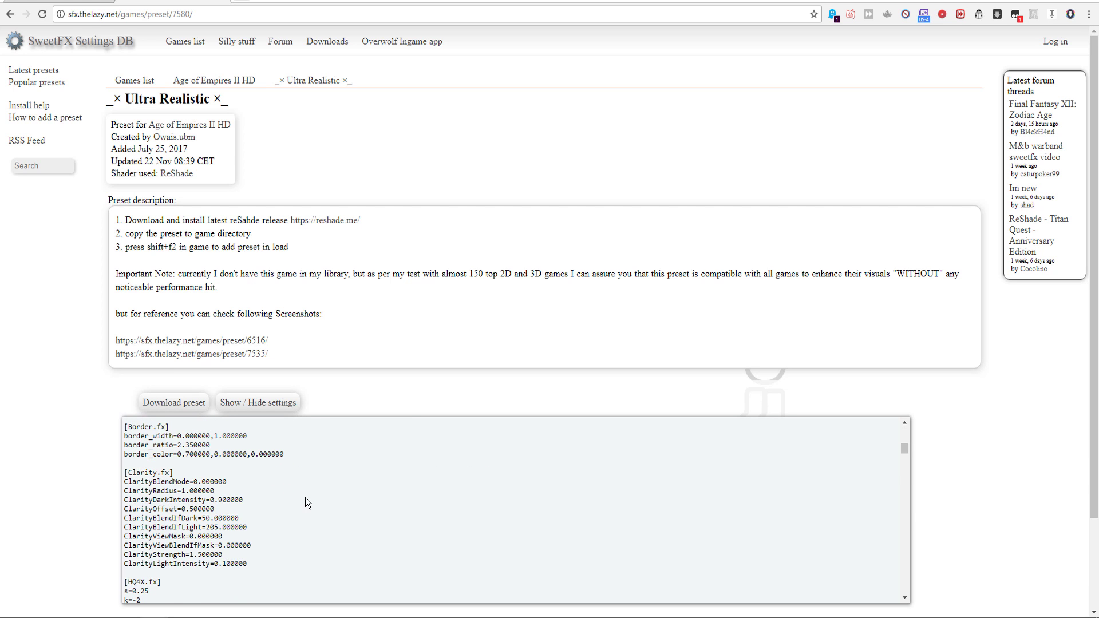
scroll(307, 503, "up", 6)
left_click_drag(125, 426, 410, 486)
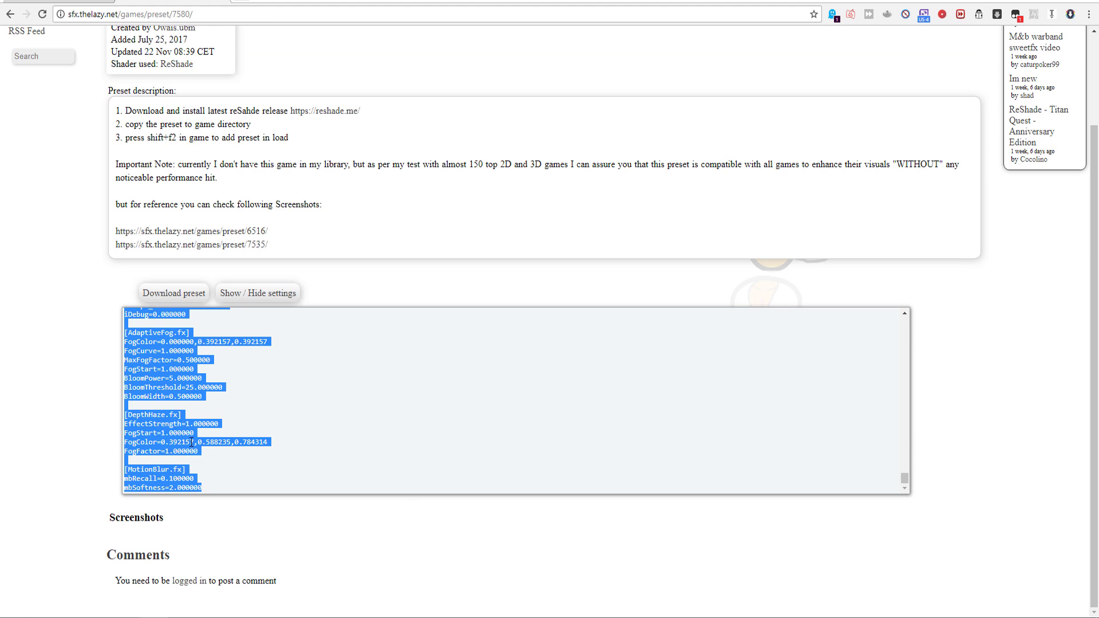
right_click(175, 424)
left_click(197, 435)
mouse_move(99, 616)
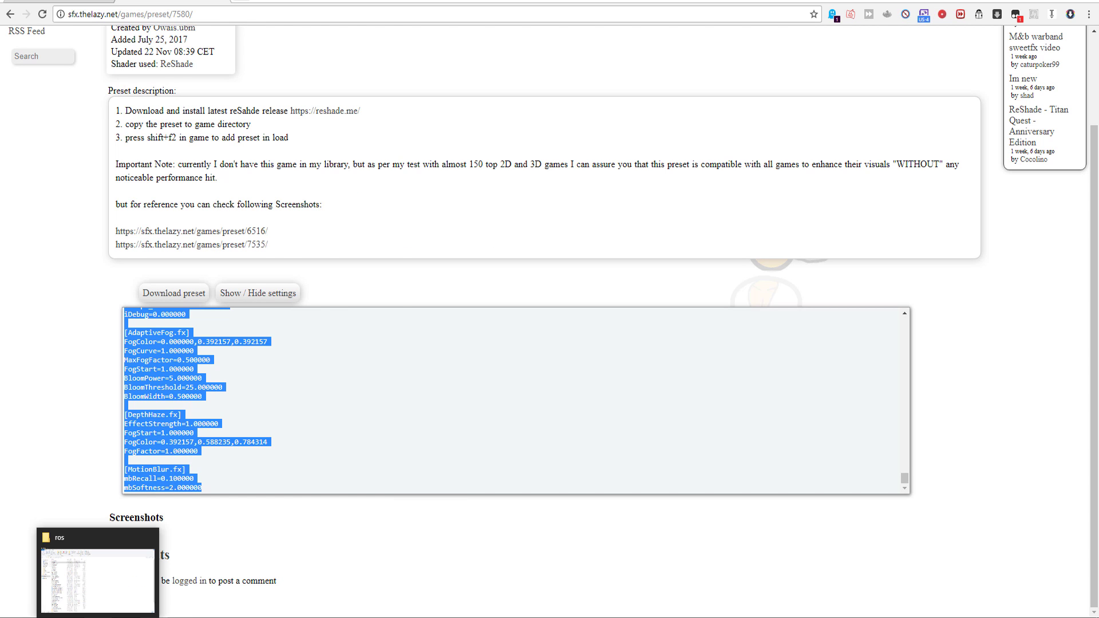
left_click(110, 594)
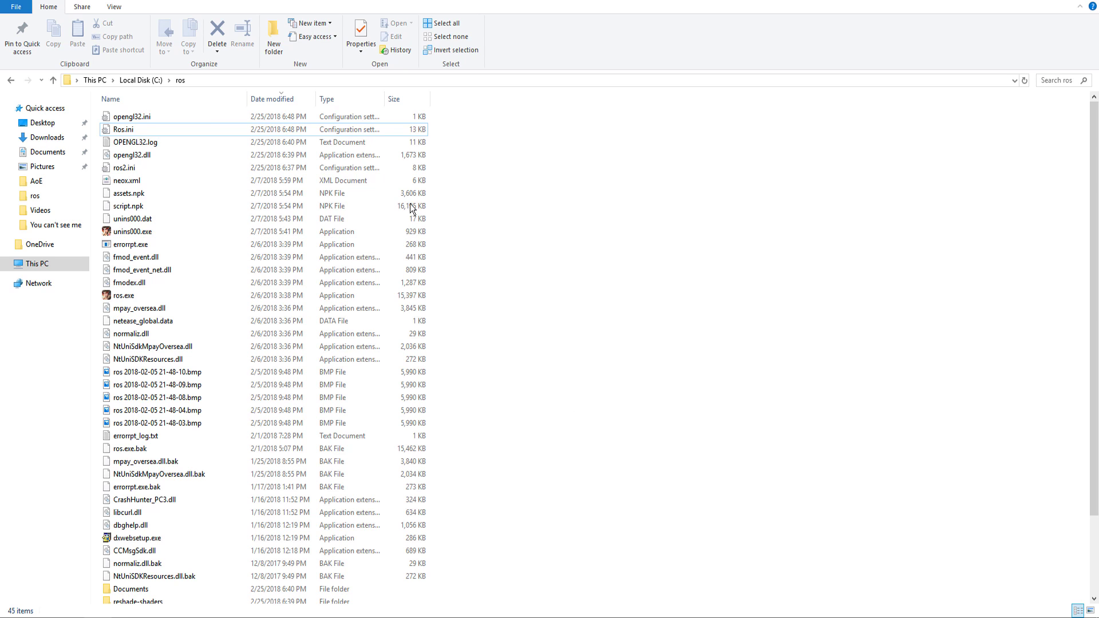
Open Ros.ini in Notepad, replace all its text with the copied Ultra Realistic preset, and save.
double_click(153, 131)
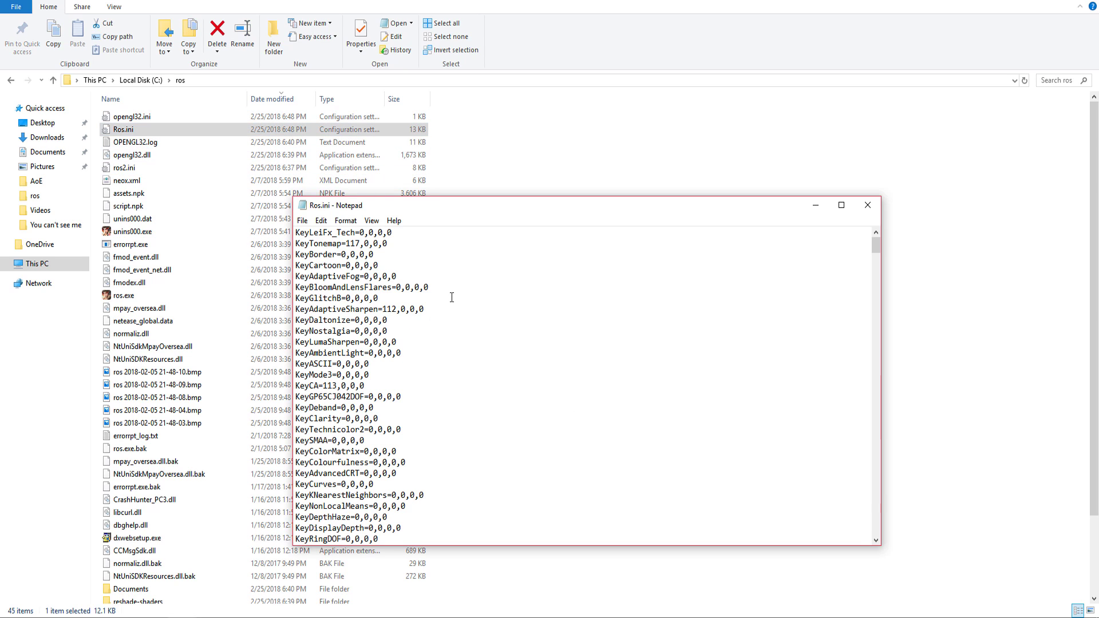
right_click(451, 297)
left_click(513, 382)
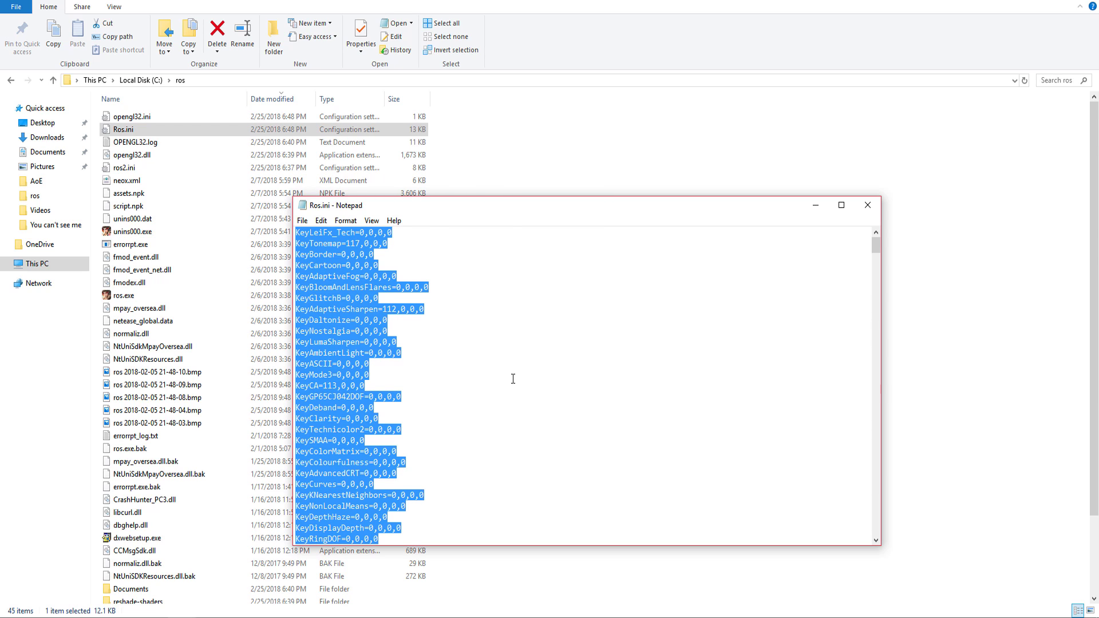
key("ctrl+v")
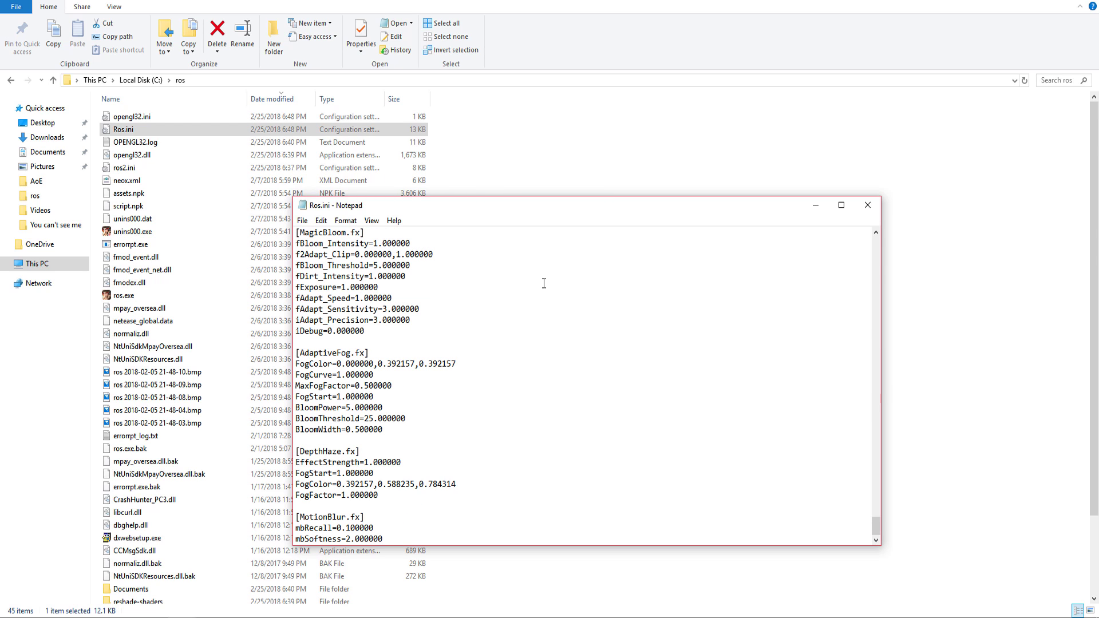
left_click(301, 221)
left_click(321, 260)
Back in the game, load the C:\ros\Ros.ini preset from the ReShade overlay's preset list.
mouse_move(295, 617)
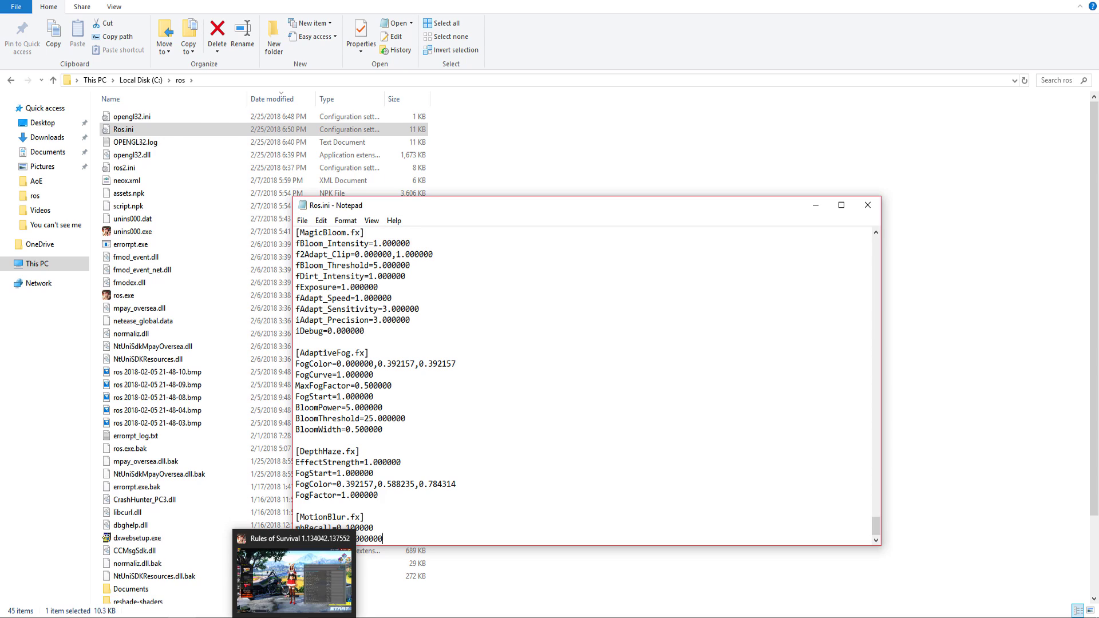
left_click(295, 578)
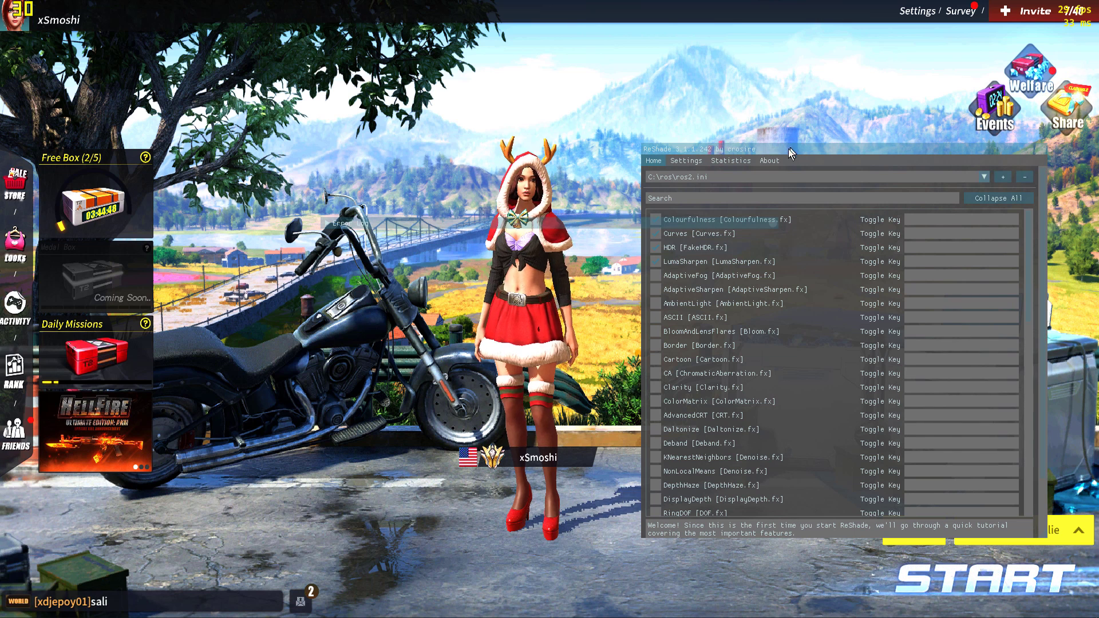
left_click_drag(788, 149, 483, 156)
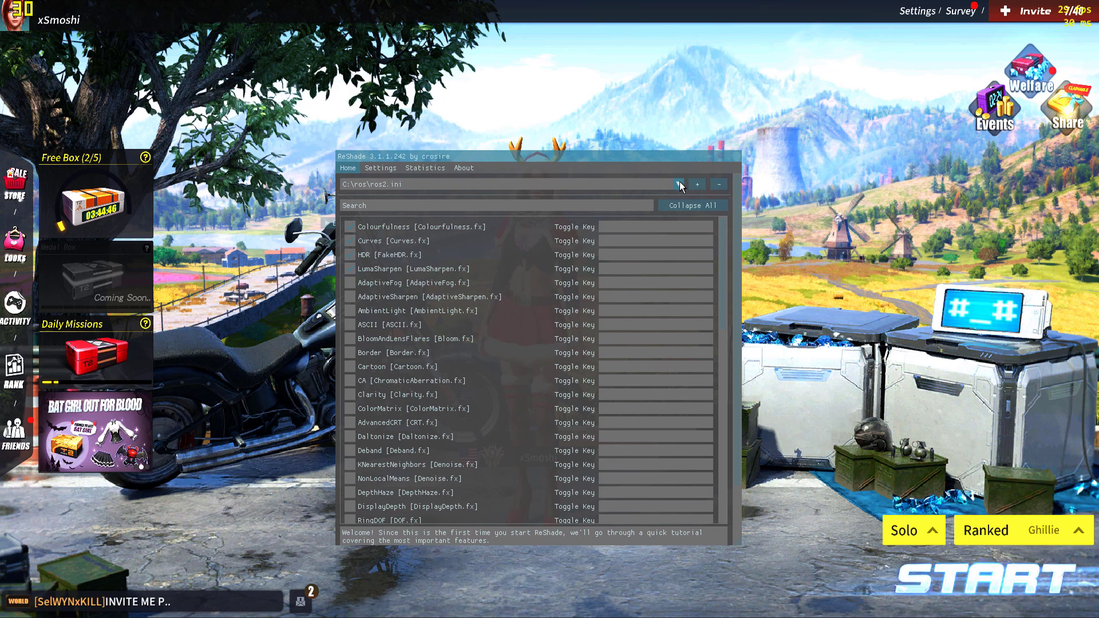
left_click(584, 184)
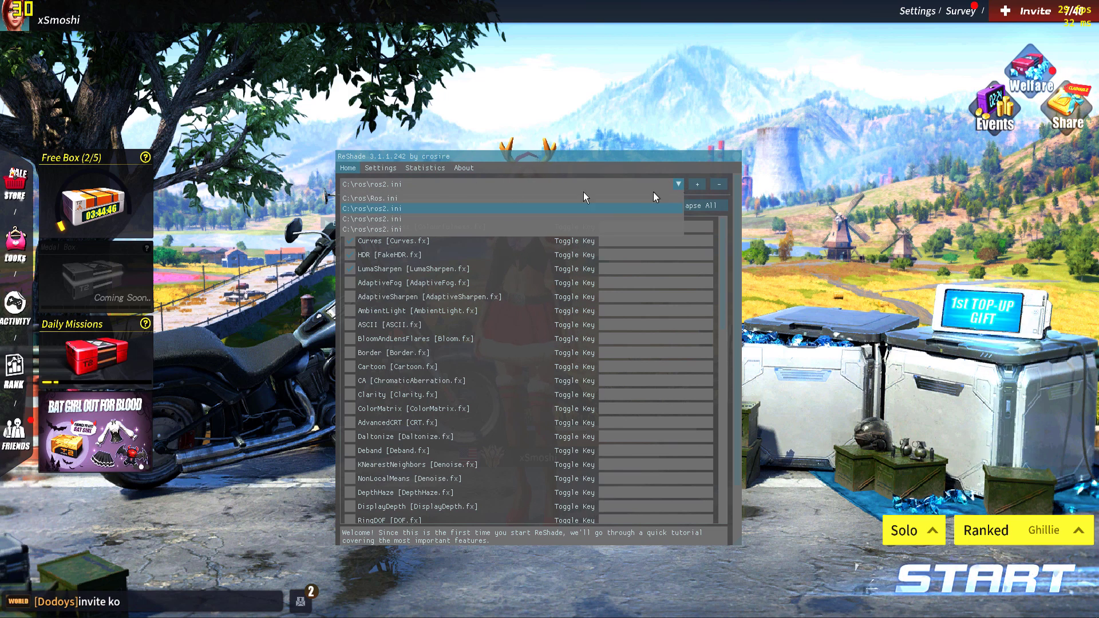
left_click(411, 198)
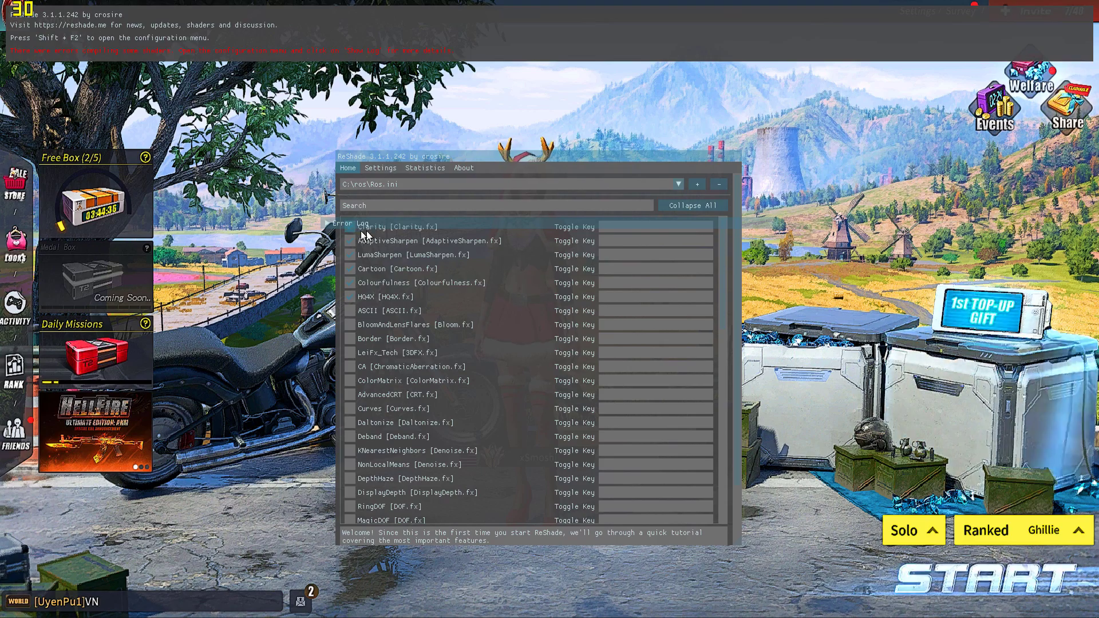
left_click_drag(486, 157, 815, 136)
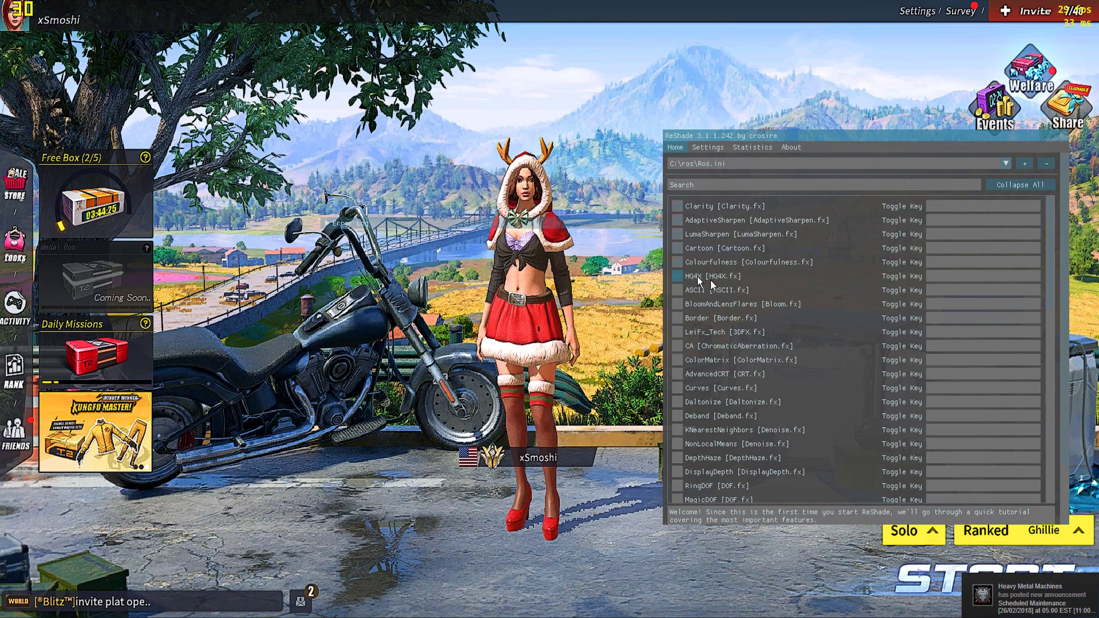
Try Ros.ini effects: enable HQ4X, Colourfulness, Cartoon and LumaSharpen, and turn off Clarity.
left_click(675, 276)
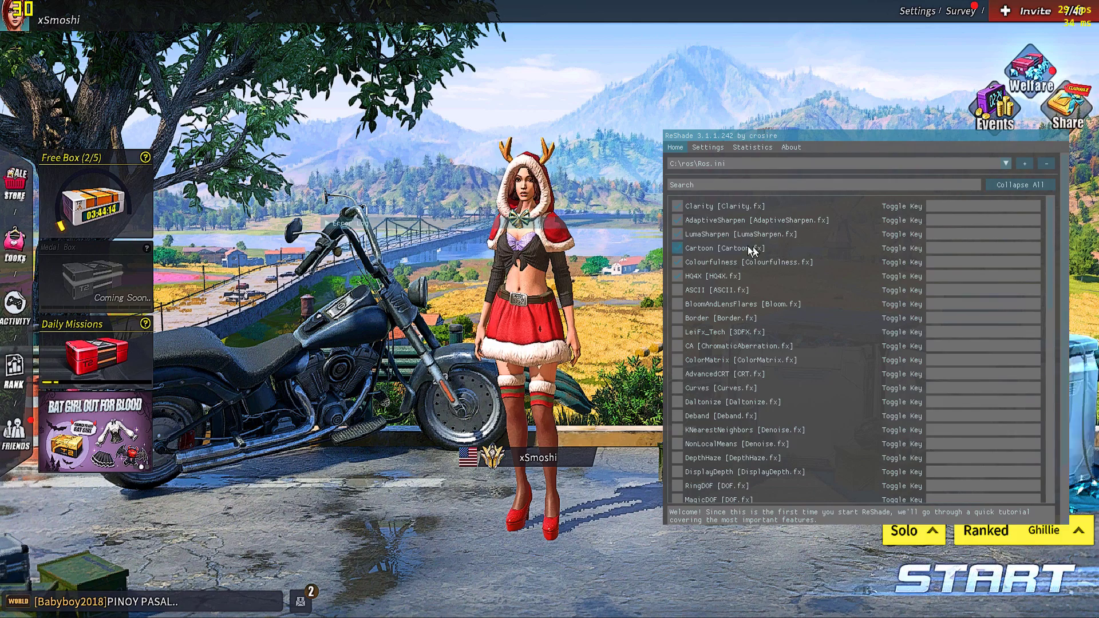
left_click(678, 221)
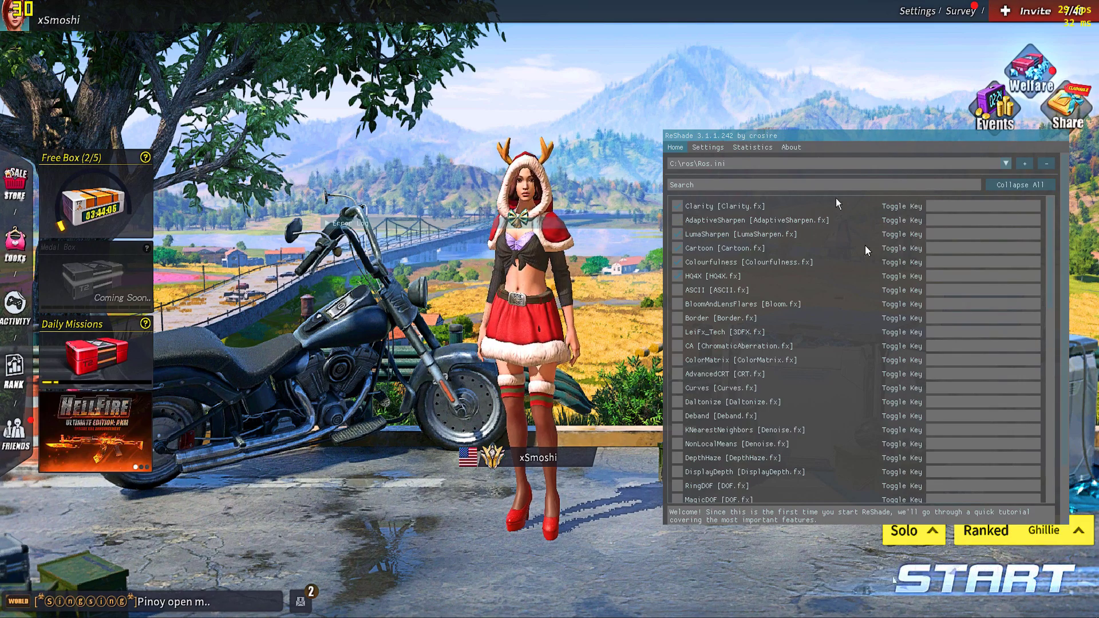
left_click_drag(799, 132, 764, 146)
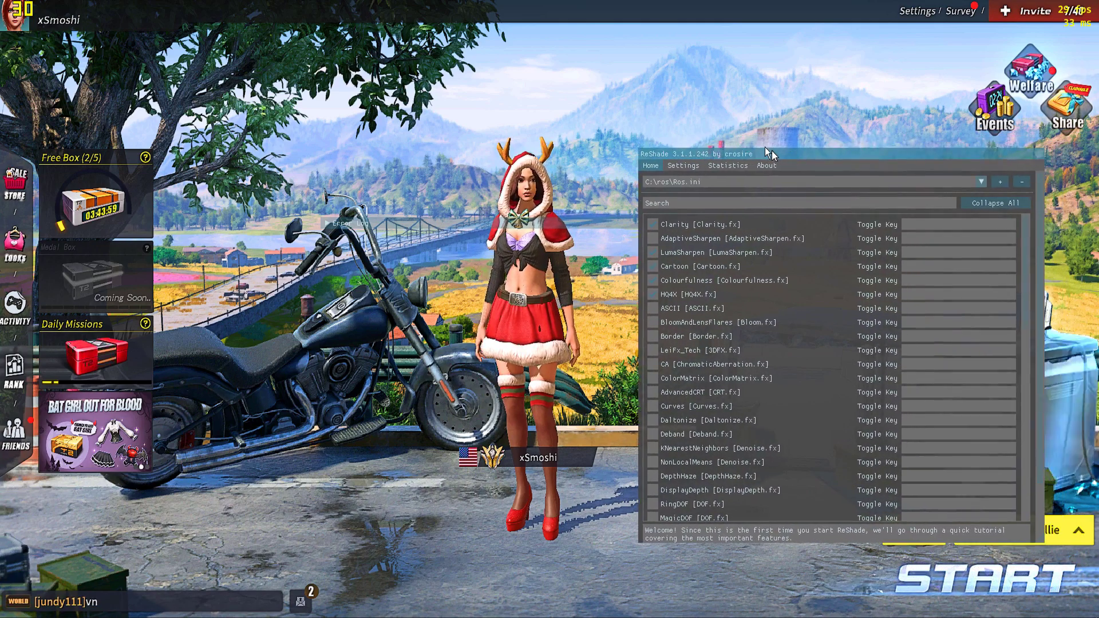
left_click(645, 220)
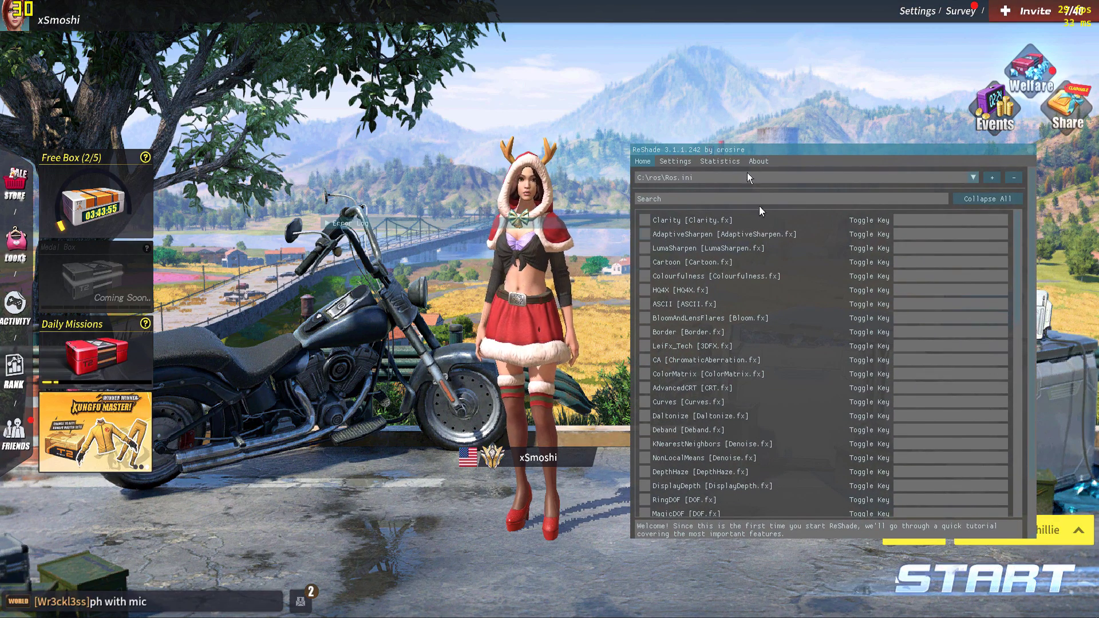
left_click_drag(764, 150, 812, 147)
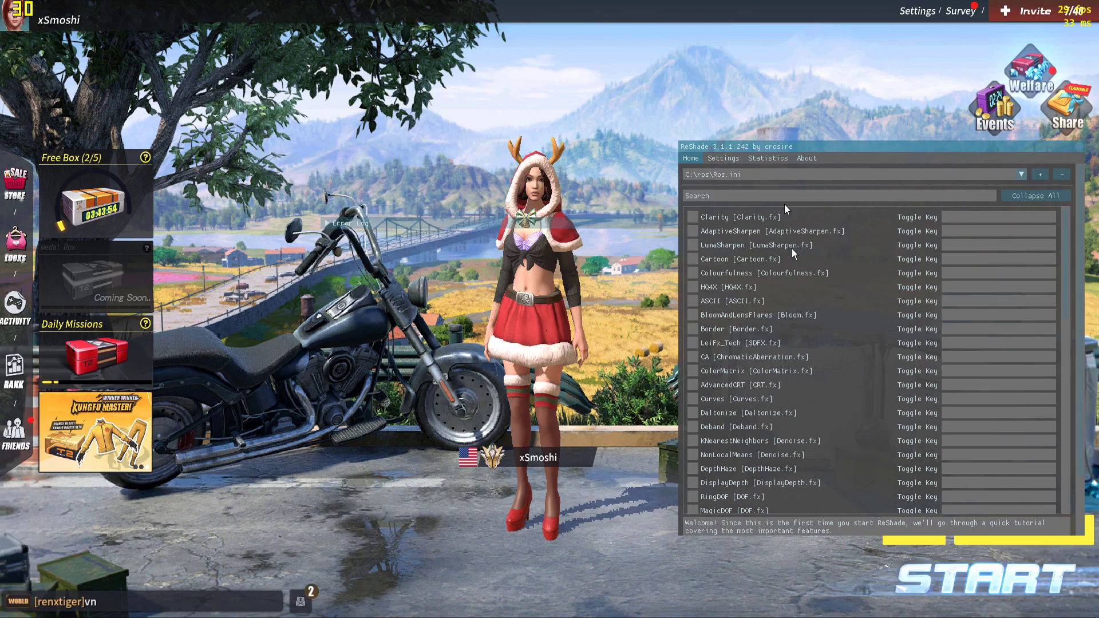
left_click(691, 287)
left_click(693, 273)
left_click(693, 259)
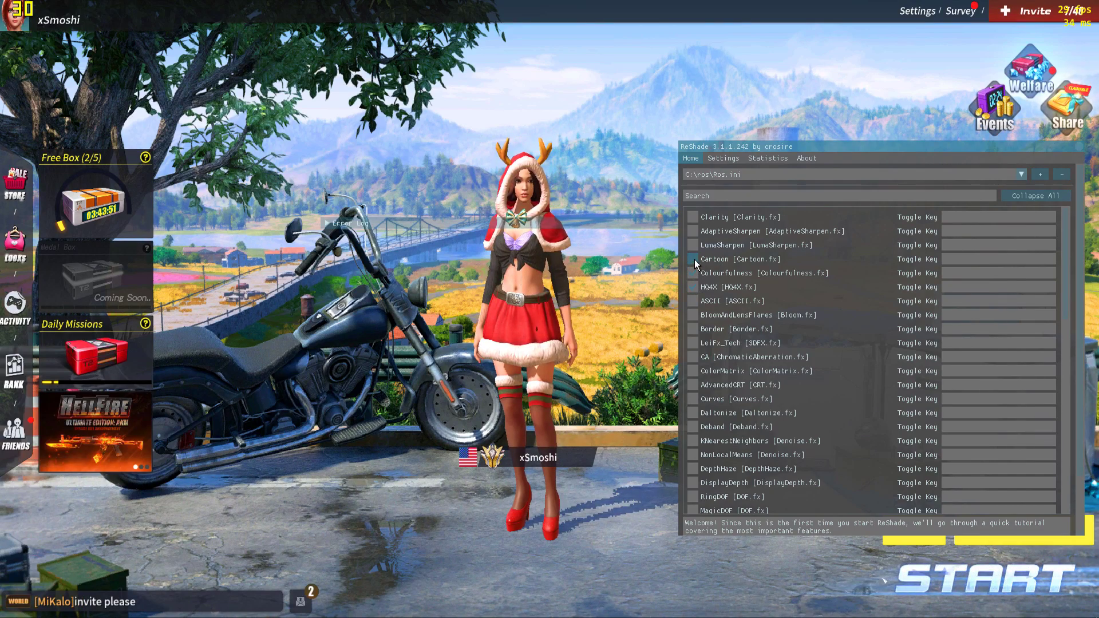
left_click(694, 245)
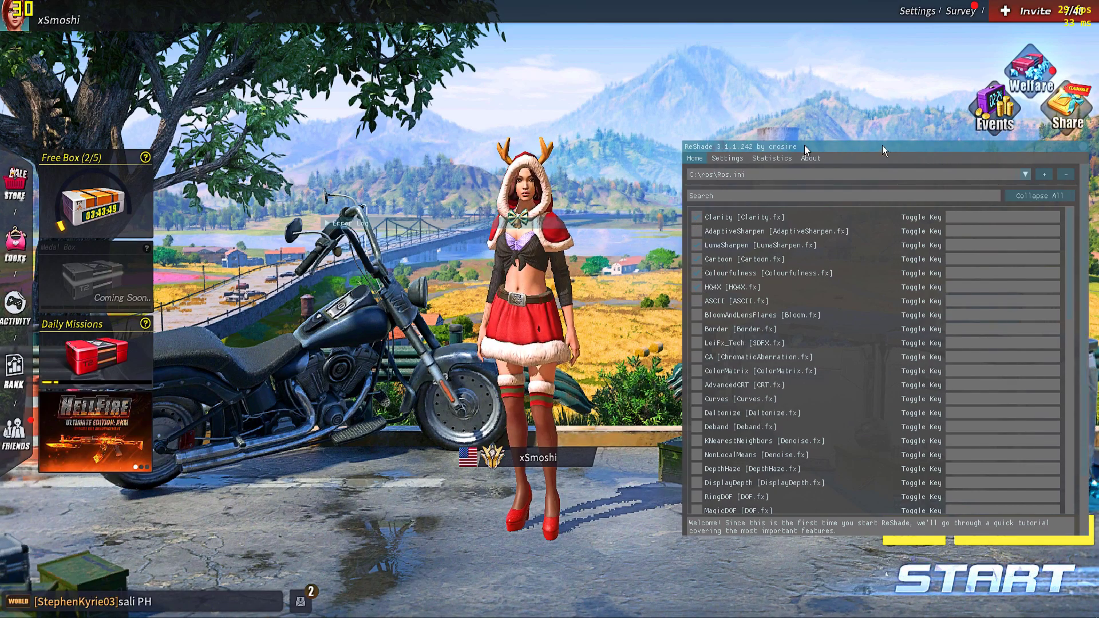
left_click_drag(800, 145, 777, 144)
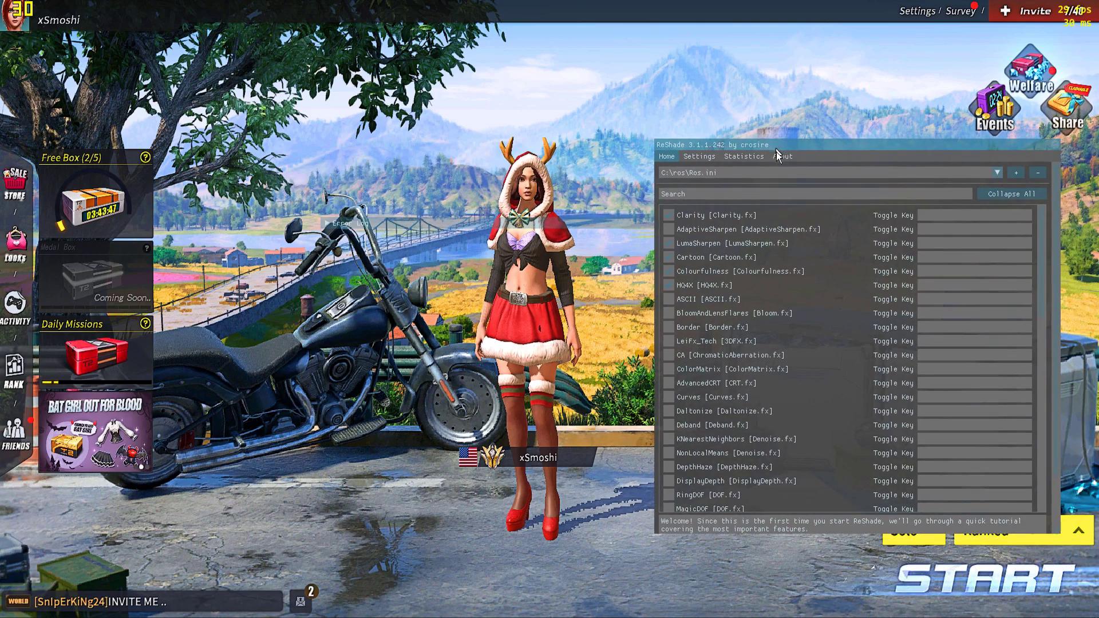
Switch the active preset back to ros2.ini and go to the SweetFX games list in Chrome.
left_click(756, 173)
left_click(719, 217)
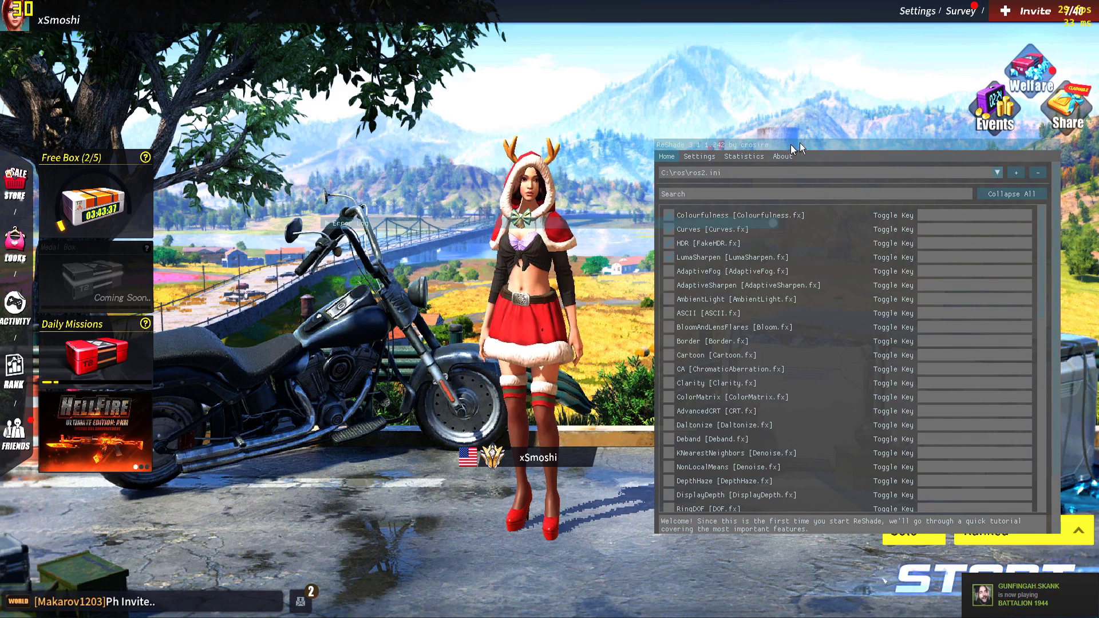
left_click_drag(799, 142, 888, 163)
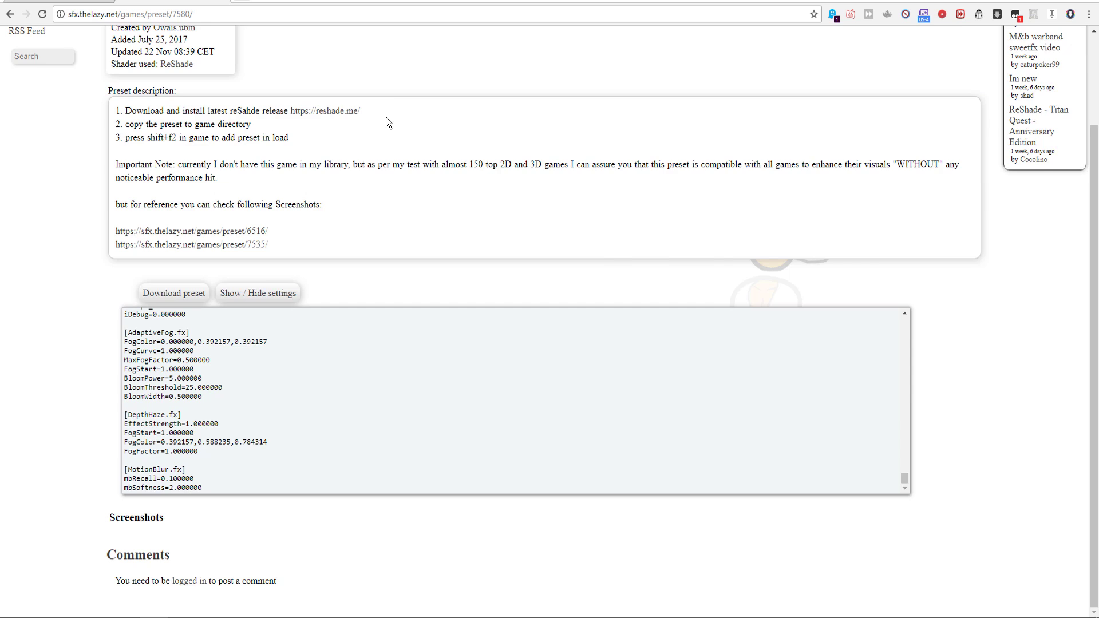
scroll(386, 118, "up", 2)
left_click(184, 43)
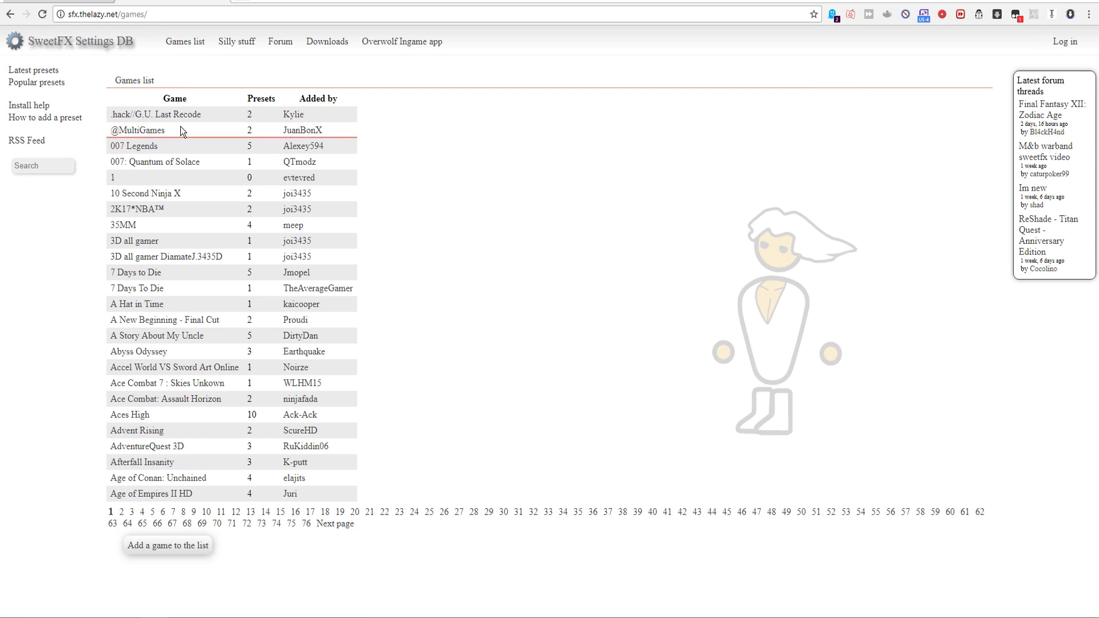
Open the 7 Days to Die 'reshade lights and sharp' preset and select its full settings text.
left_click(136, 276)
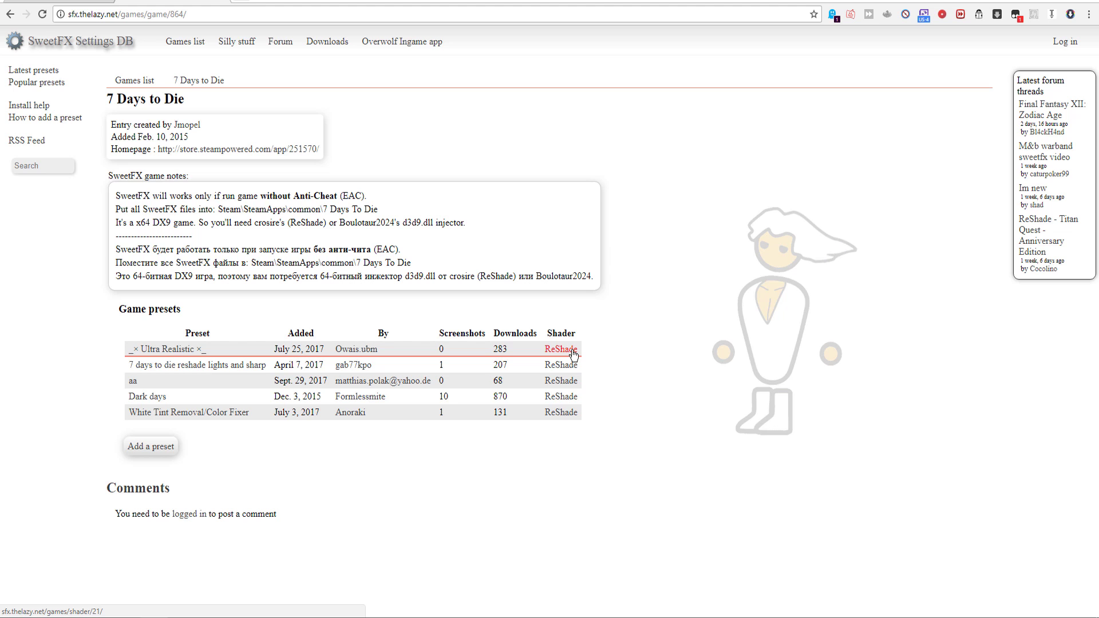
left_click(226, 369)
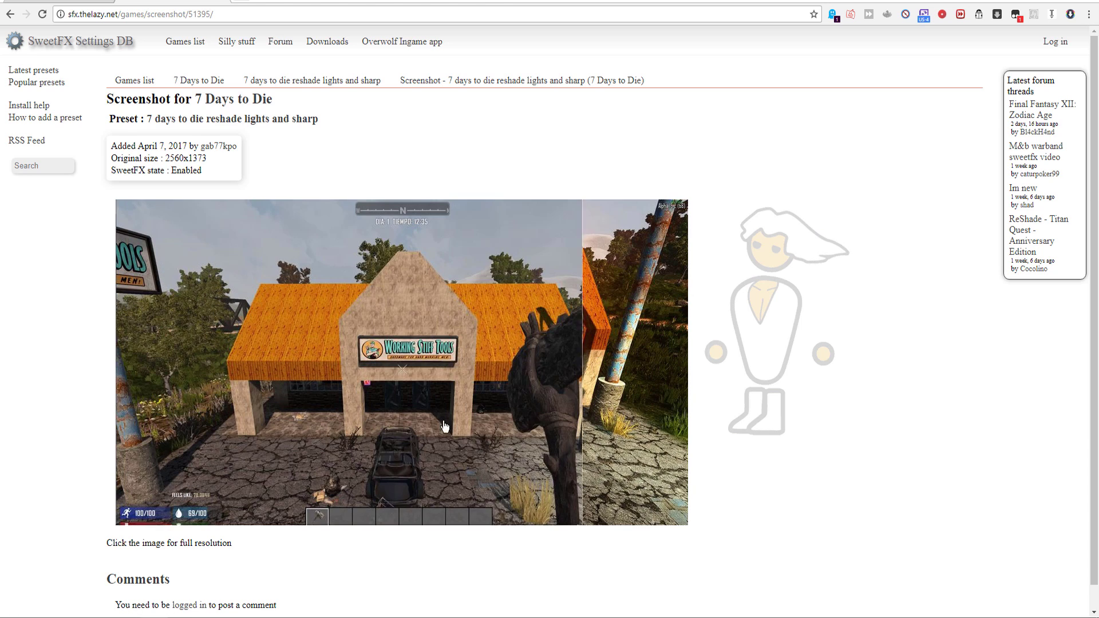
key("alt+Left")
left_click(287, 342)
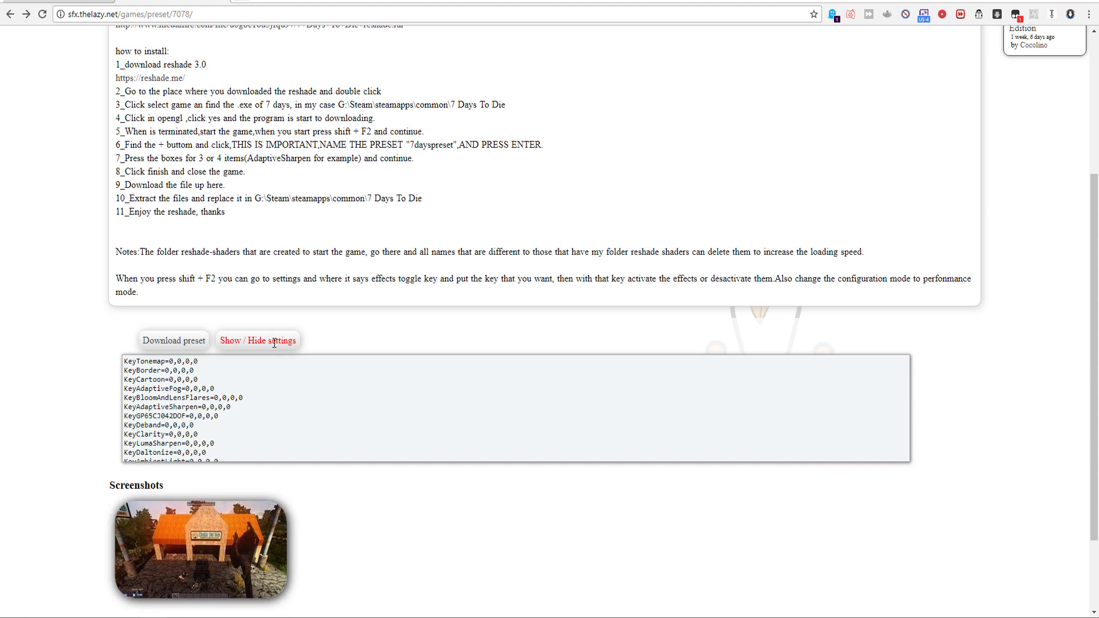
right_click(217, 399)
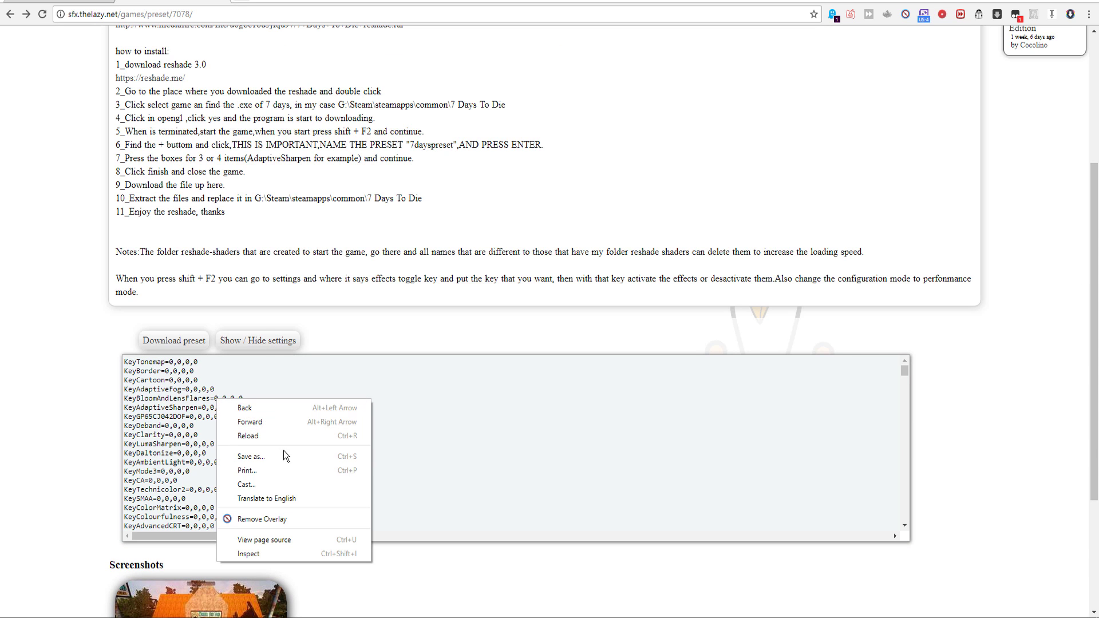
left_click(125, 365)
left_click_drag(126, 363, 245, 578)
mouse_move(245, 578)
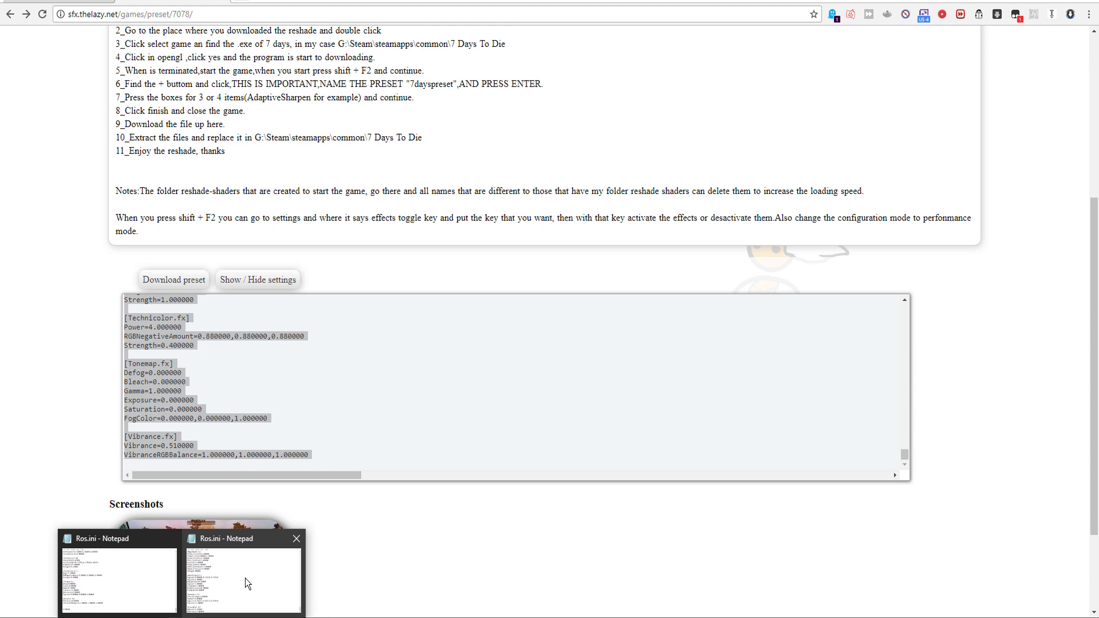
Paste the preset settings over all of Ros.ini in Notepad and save the file.
left_click(298, 538)
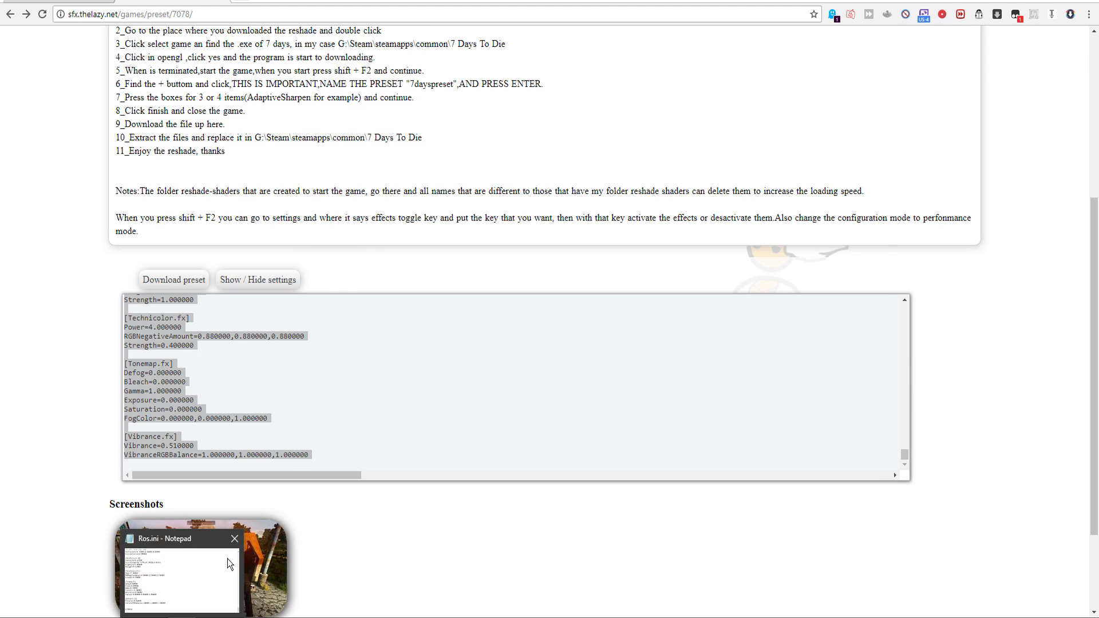
left_click(227, 559)
right_click(465, 303)
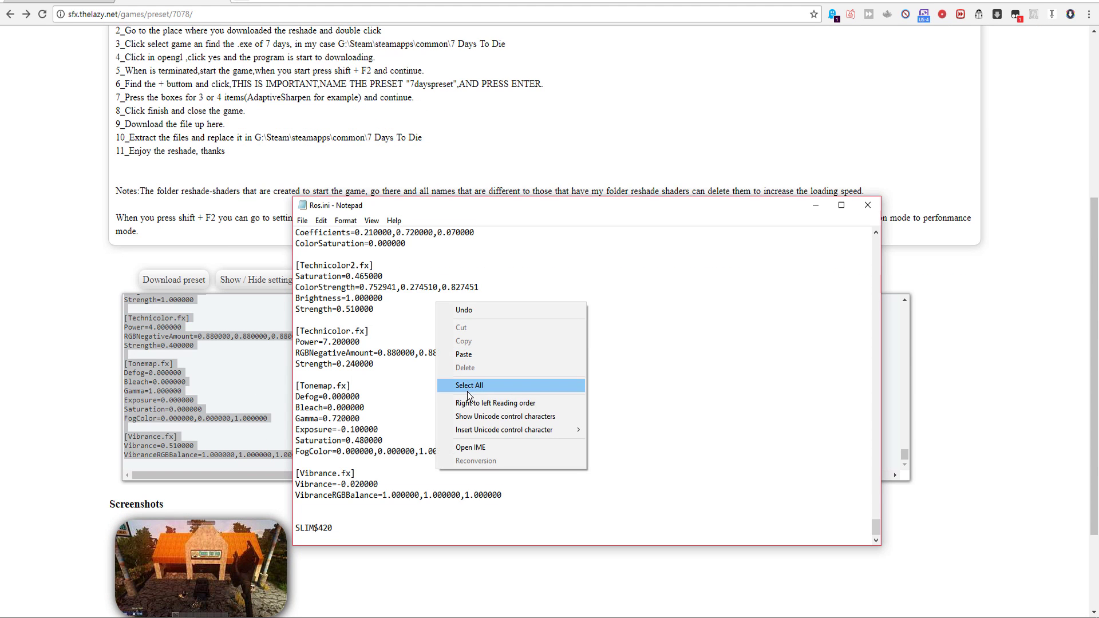
left_click(468, 392)
right_click(468, 371)
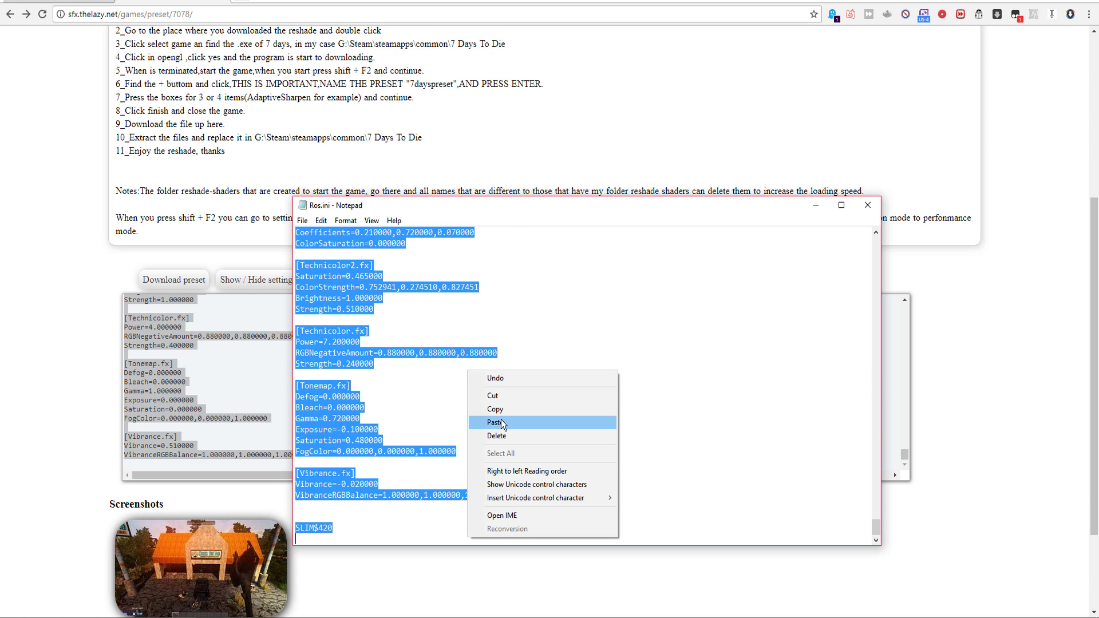
left_click(496, 423)
left_click(302, 220)
left_click(323, 263)
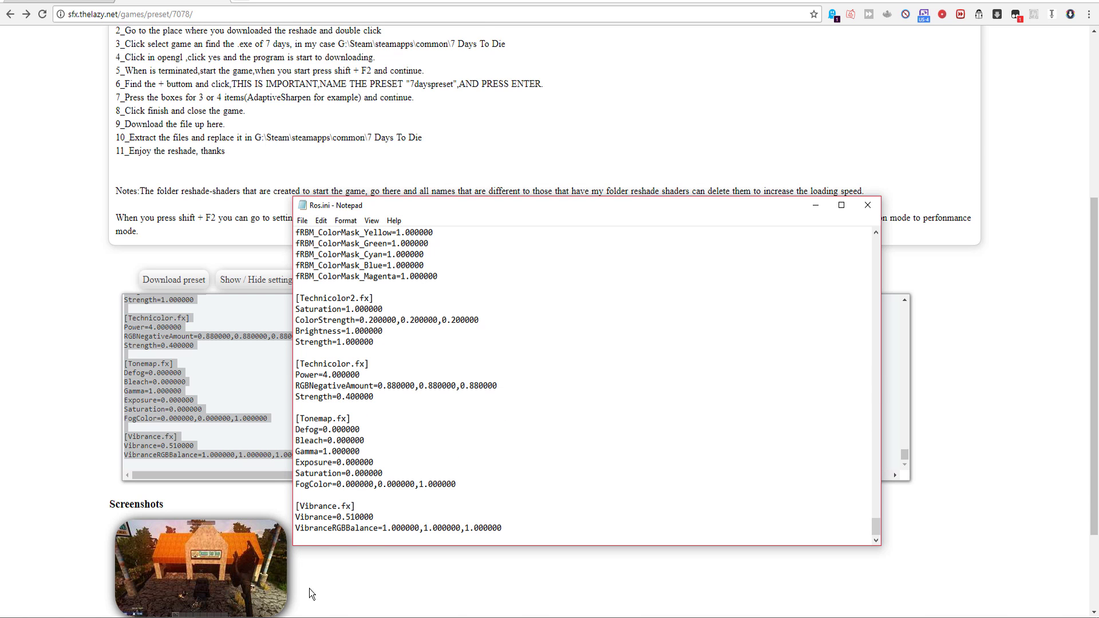
mouse_move(296, 617)
left_click(295, 578)
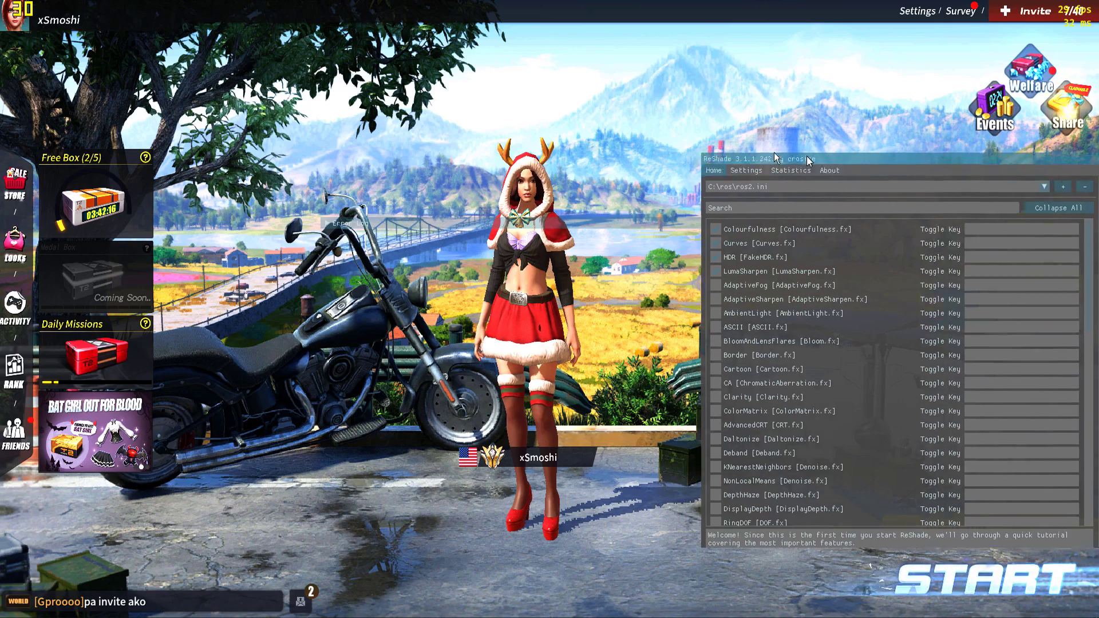